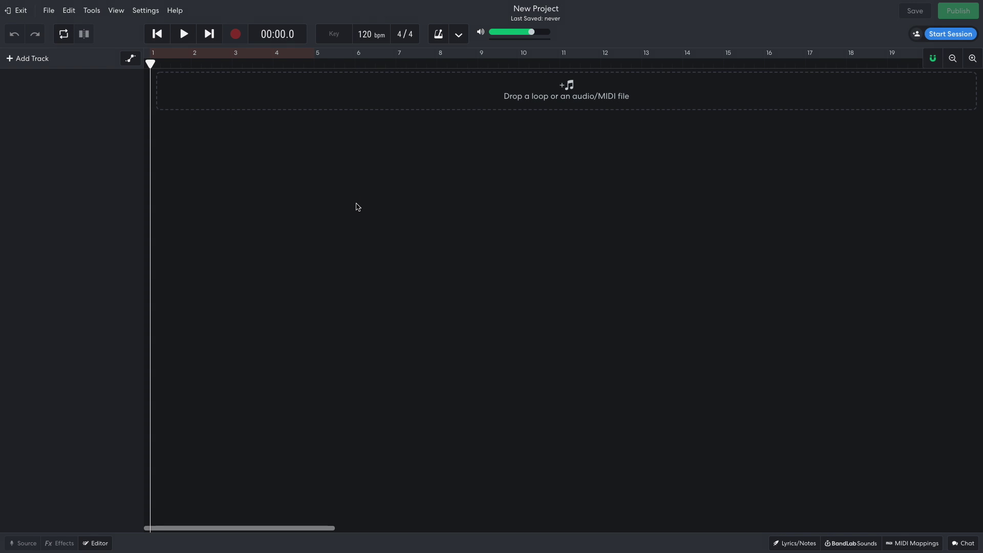
Step: Change the project tempo from 120 to 170 bpm and choose F major as the key
{"action": "double_click", "coordinate": [364, 34]}
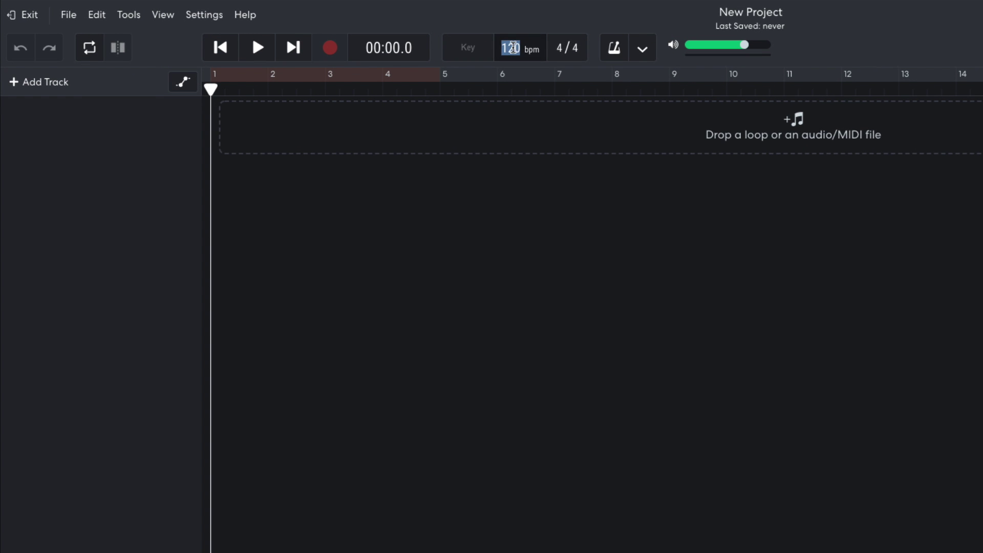
{"action": "type", "text": "170"}
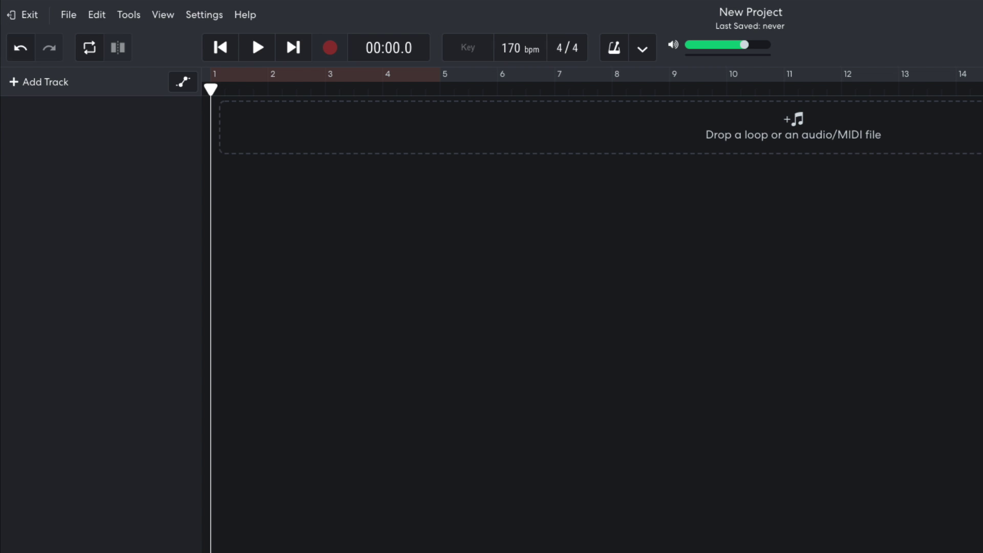
{"action": "left_click", "coordinate": [469, 49]}
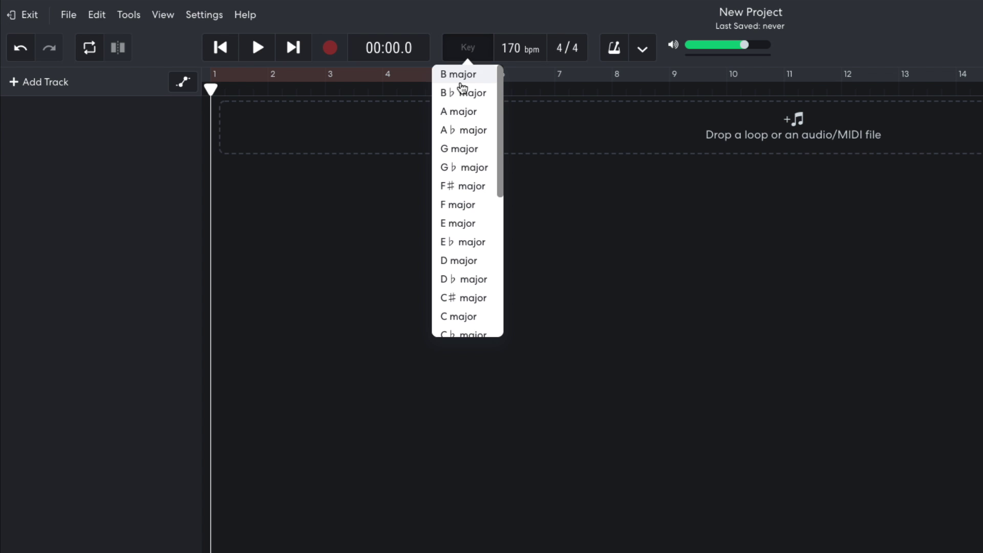
{"action": "left_click", "coordinate": [467, 205]}
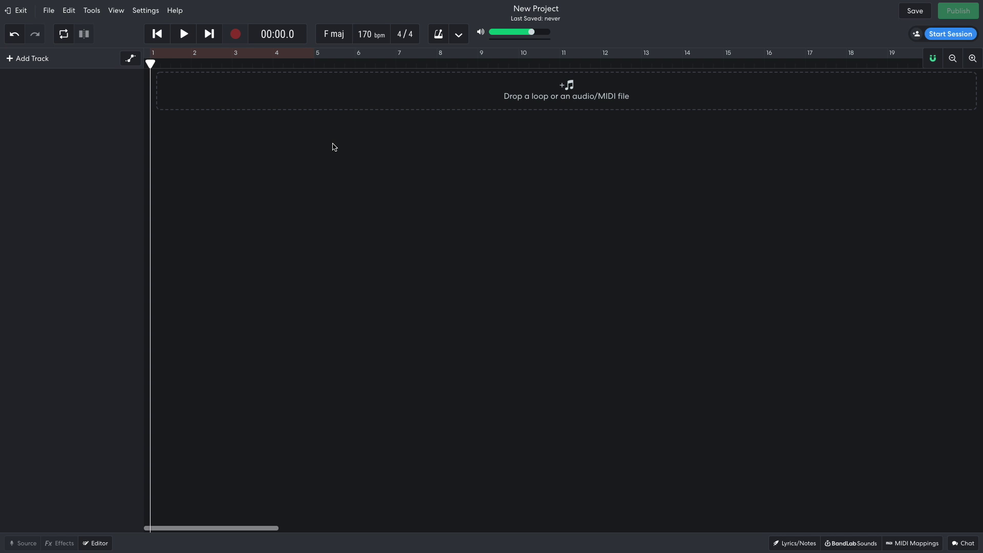
Step: Add an instrument track loaded with the Drums > Drum Kits > Prince Kit sound
{"action": "left_click", "coordinate": [32, 59]}
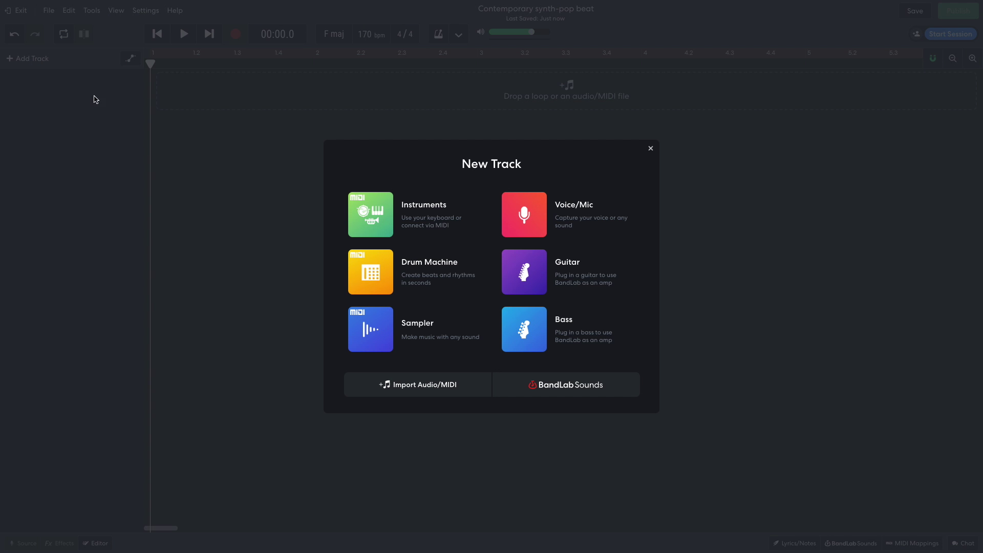
{"action": "left_click", "coordinate": [345, 205]}
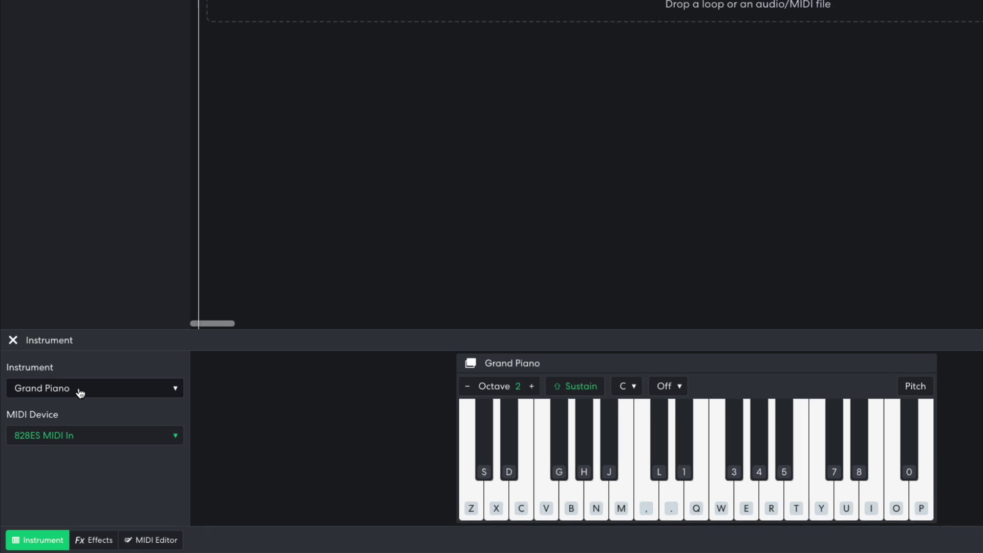
{"action": "left_click", "coordinate": [81, 393]}
{"action": "mouse_move", "coordinate": [104, 354]}
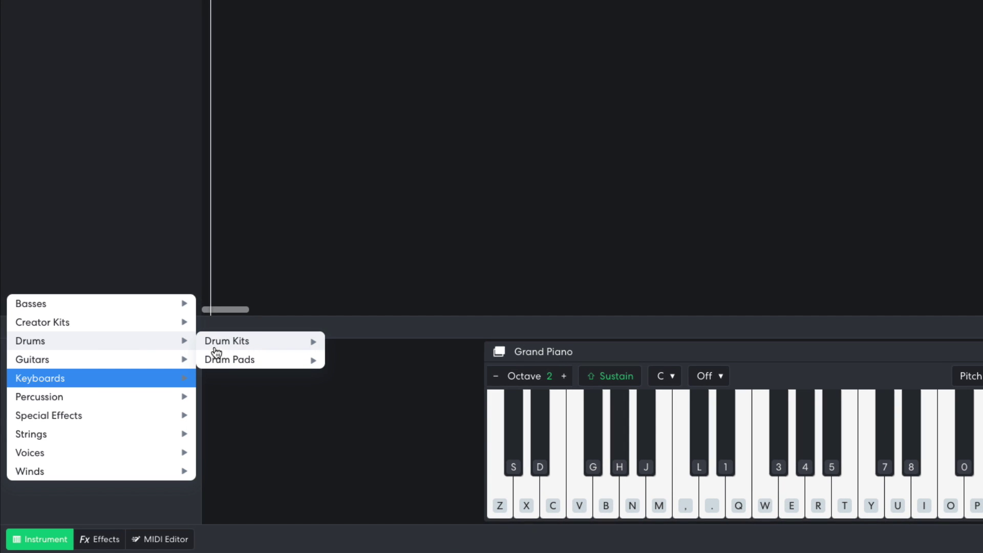
{"action": "mouse_move", "coordinate": [221, 341]}
{"action": "left_click", "coordinate": [361, 395]}
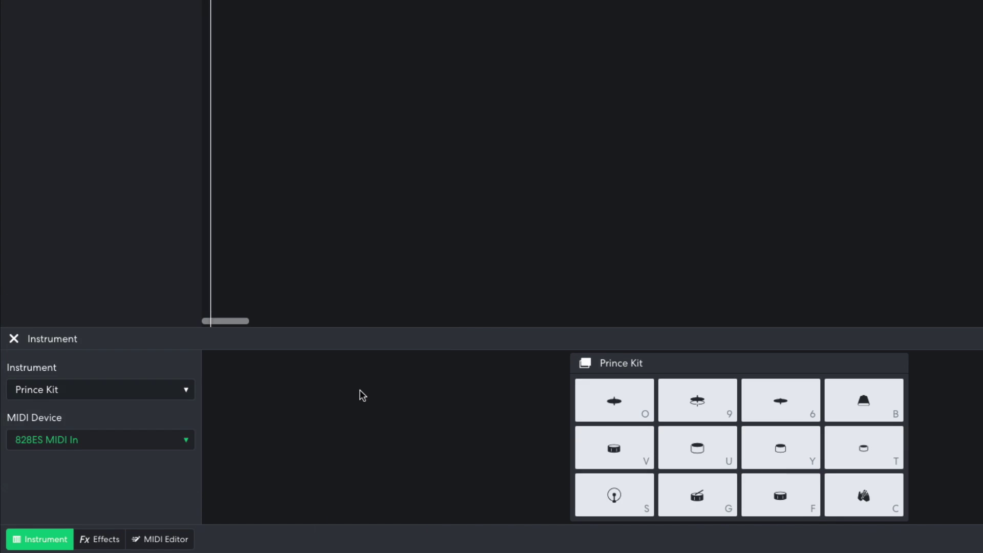
Step: Create an empty region on the track lane and open it for note editing
{"action": "right_click", "coordinate": [180, 90]}
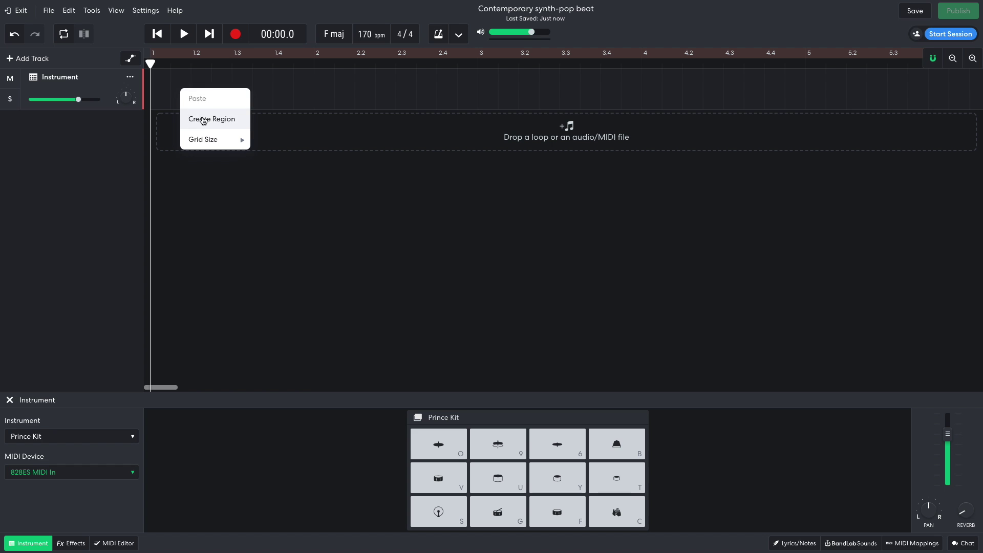
{"action": "left_click", "coordinate": [204, 120]}
{"action": "double_click", "coordinate": [201, 91]}
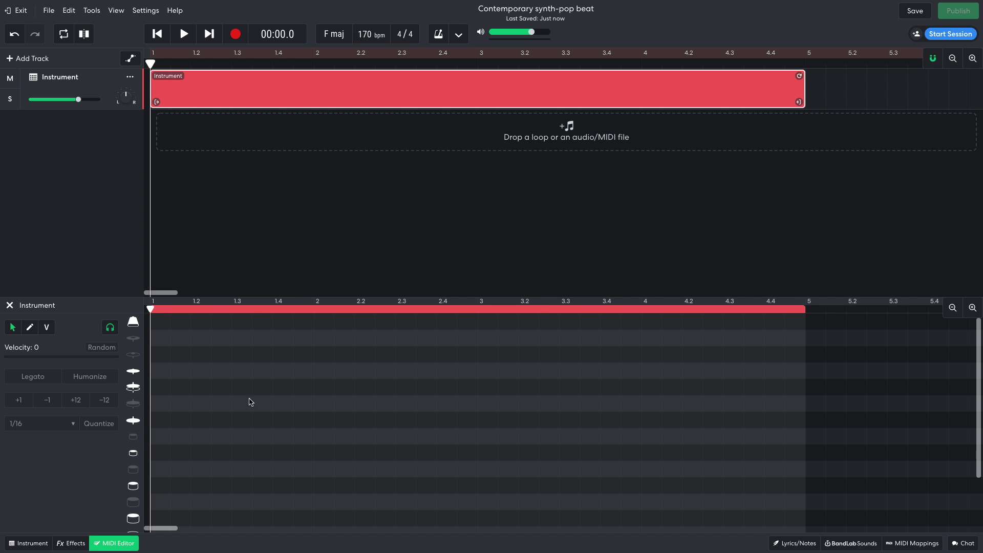
Step: Draw bar 1's kicks at beats 1.1 and 1.3 and snares at 1.2 and 1.4, then play it
{"action": "scroll", "coordinate": [250, 402], "scroll_direction": "down", "scroll_amount": 3}
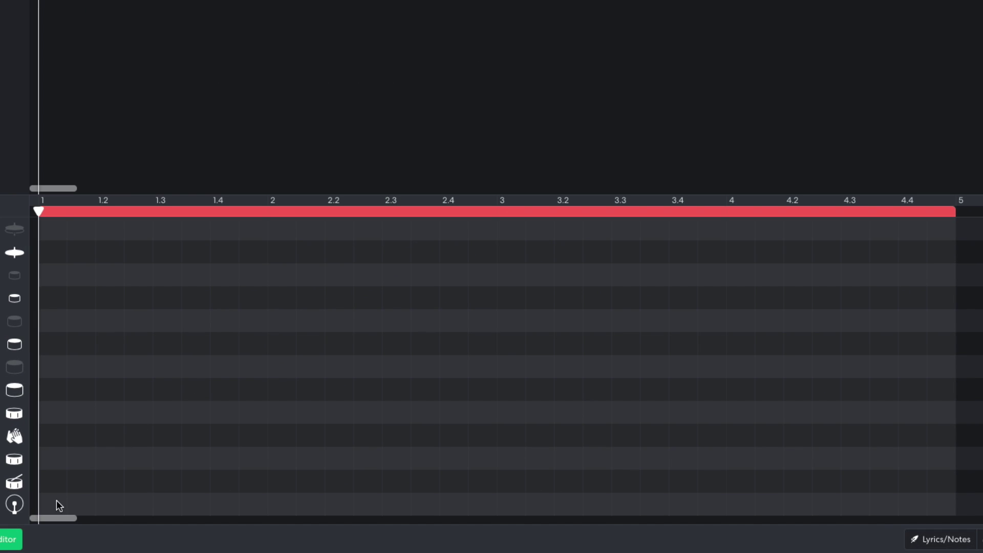
{"action": "left_click", "coordinate": [55, 507]}
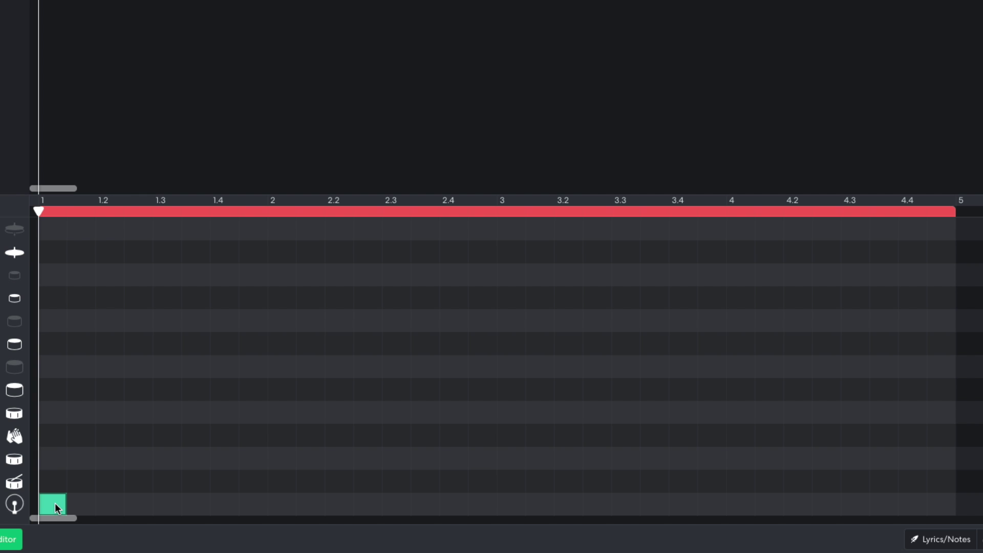
{"action": "left_click", "coordinate": [162, 506]}
{"action": "left_click", "coordinate": [107, 459]}
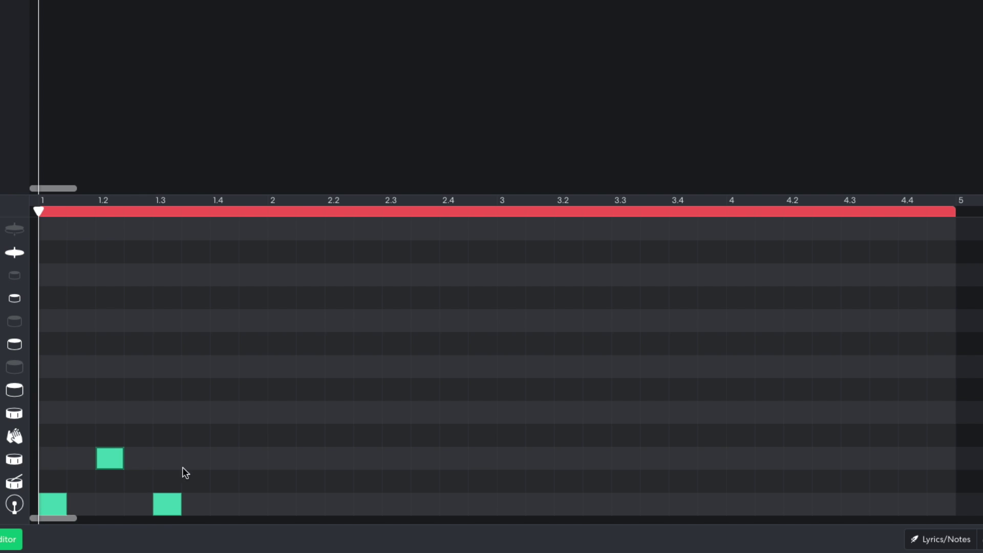
{"action": "left_click", "coordinate": [223, 461]}
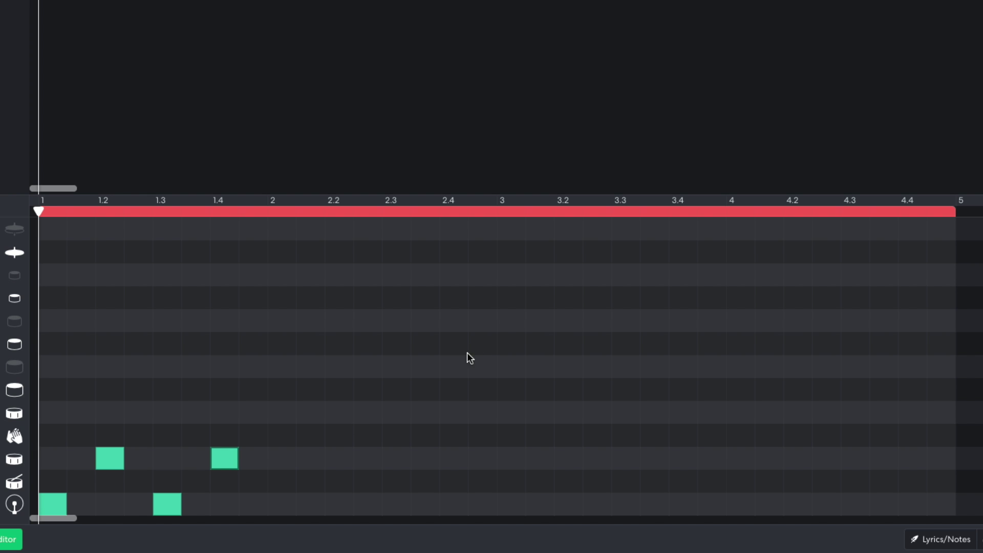
{"action": "key", "text": "space"}
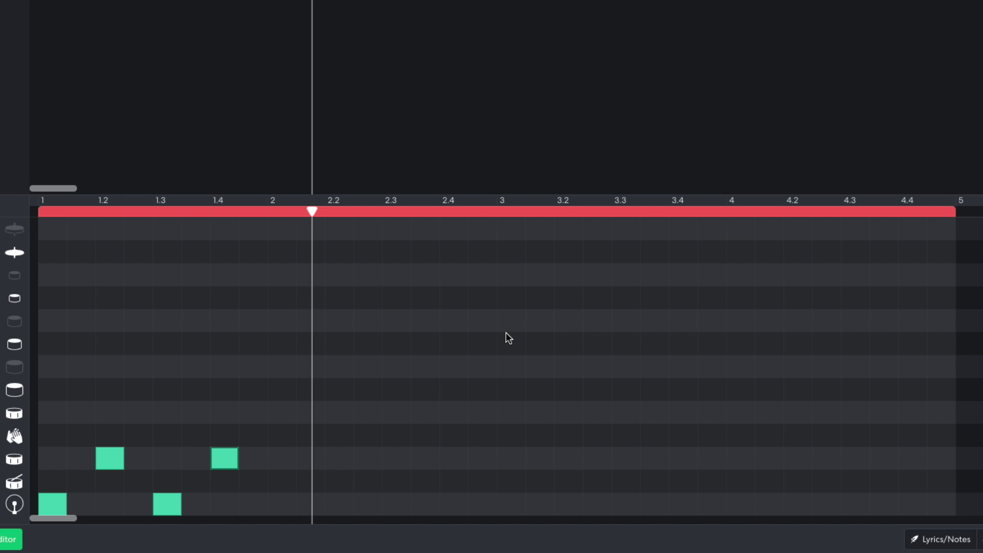
Step: Extend the beat to four bars with extra kicks near 2.3, 4.3 and bar 4's end; lower volume to -5.3 dB
{"action": "left_click_drag", "start_coordinate": [273, 418], "coordinate": [753, 514]}
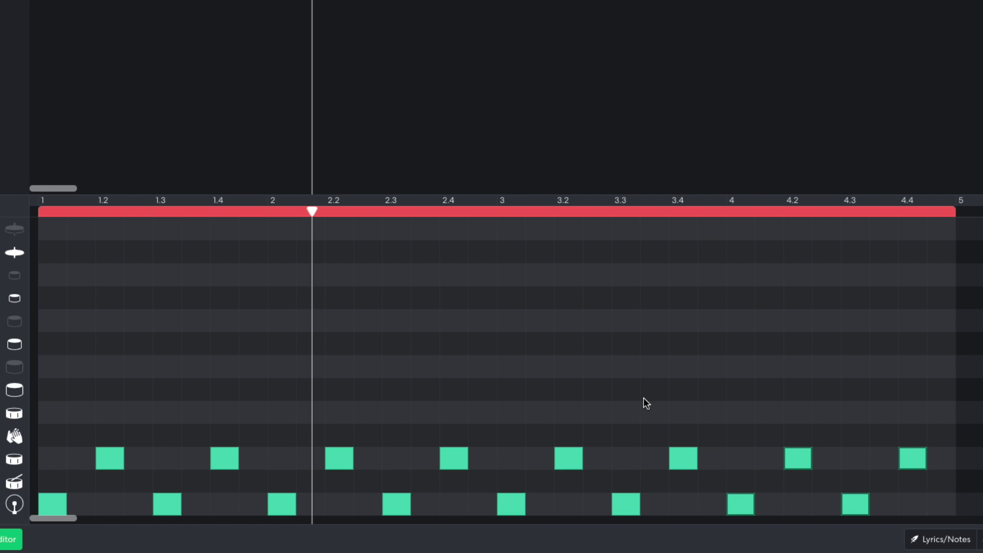
{"action": "left_click", "coordinate": [420, 505]}
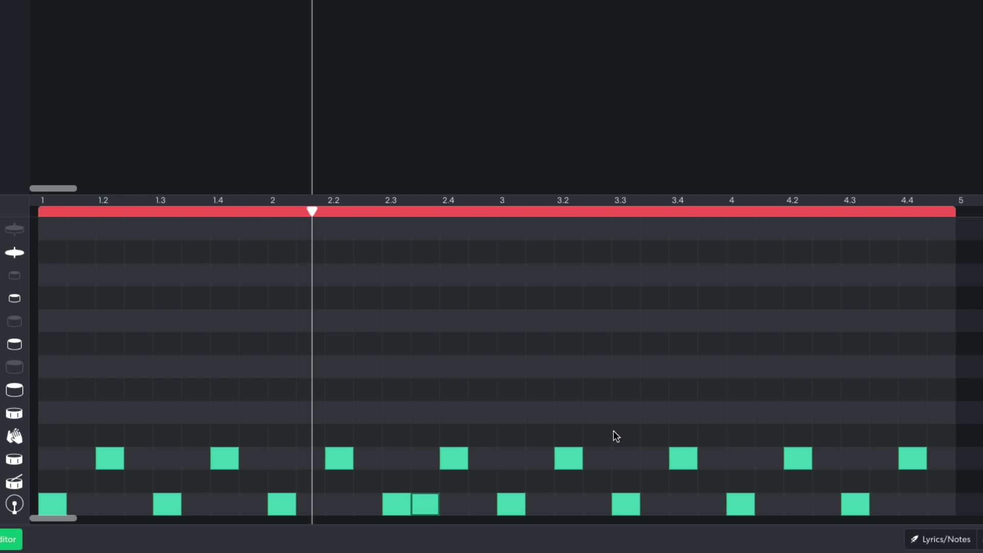
{"action": "left_click", "coordinate": [884, 506]}
{"action": "key", "text": "Escape"}
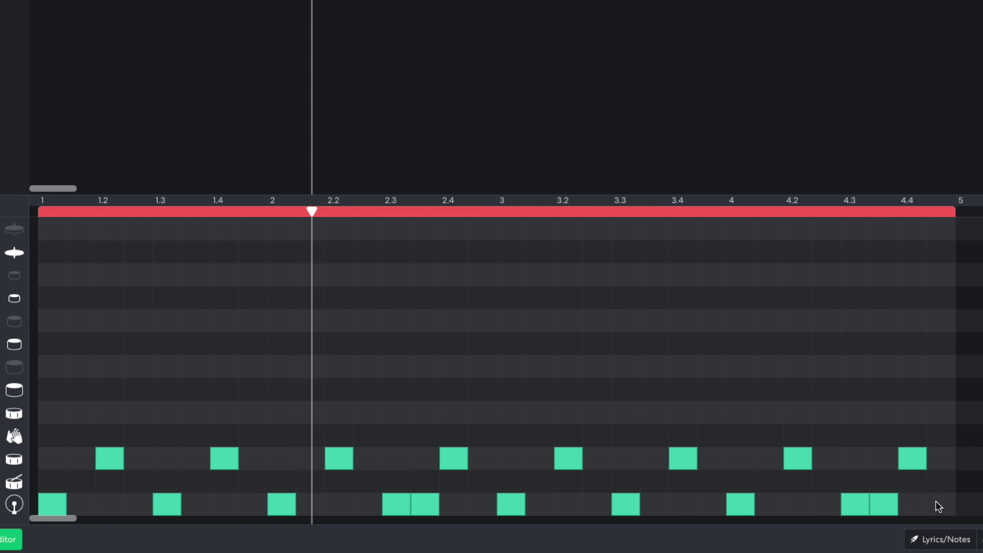
{"action": "left_click", "coordinate": [936, 504]}
{"action": "left_click", "coordinate": [157, 34]}
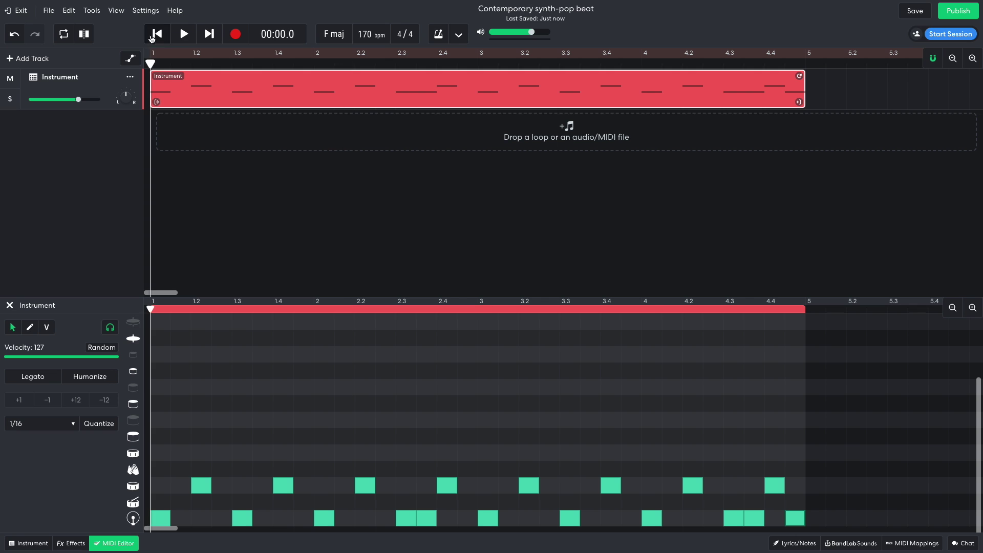
{"action": "key", "text": "space"}
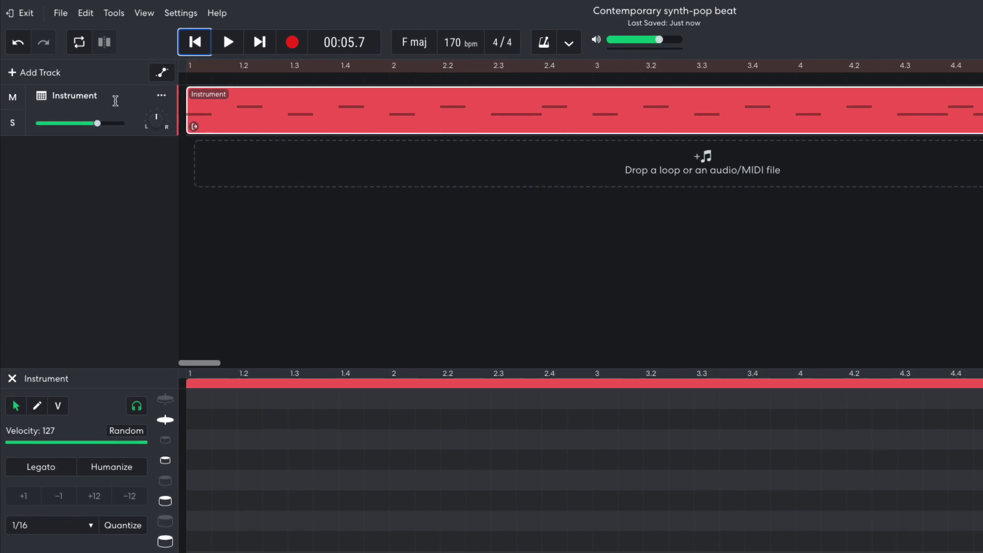
{"action": "left_click_drag", "start_coordinate": [79, 98], "coordinate": [70, 97]}
{"action": "left_click_drag", "start_coordinate": [99, 144], "coordinate": [89, 145]}
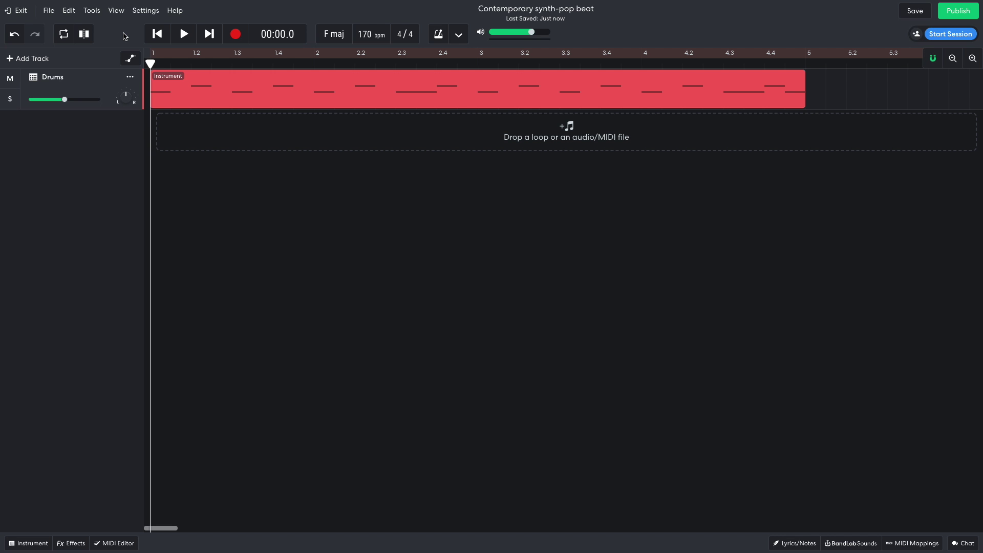
Step: Search the loops for 'hats', drop Hardware Hats 03 onto a new track and repeat it to bar 5
{"action": "left_click", "coordinate": [839, 542]}
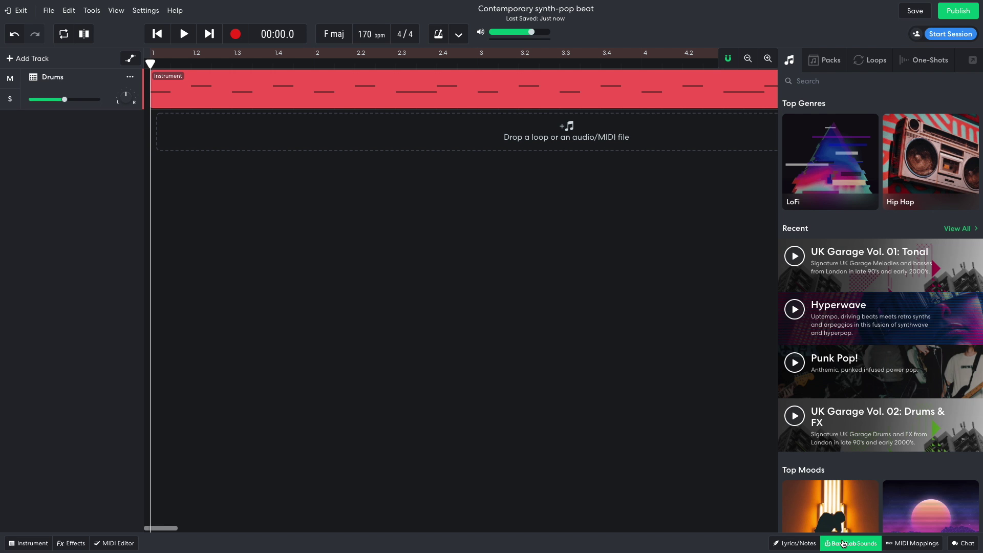
{"action": "left_click", "coordinate": [865, 66]}
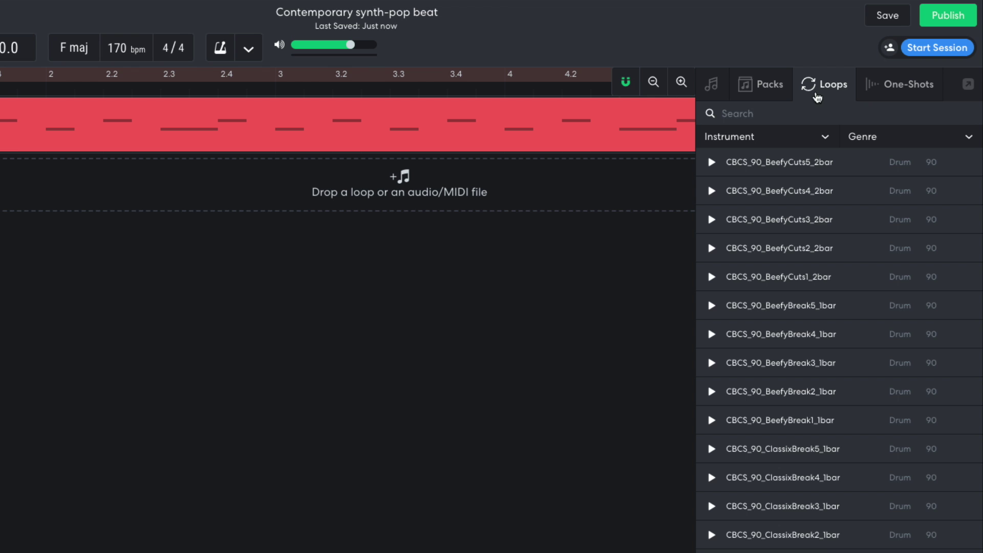
{"action": "type", "text": "hats"}
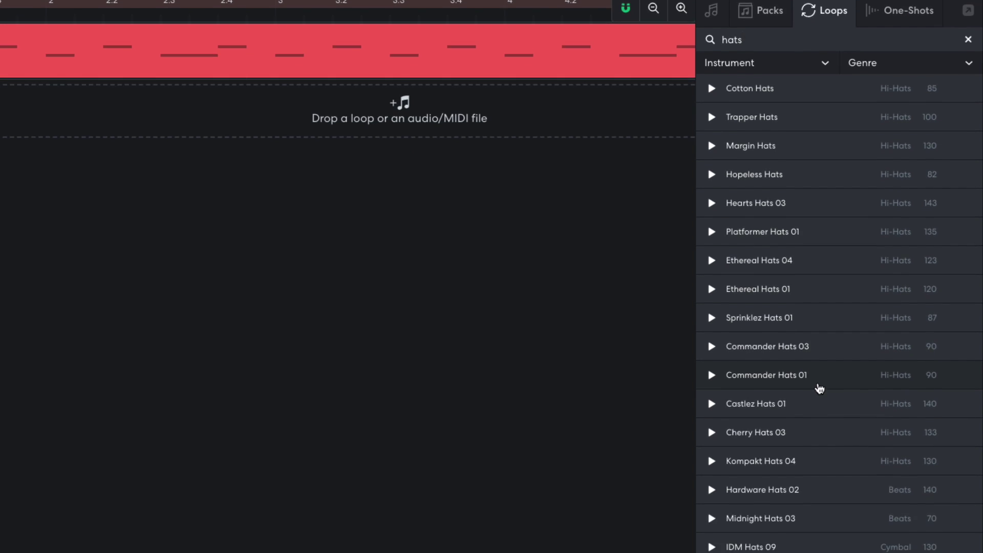
{"action": "scroll", "coordinate": [819, 248], "scroll_direction": "down", "scroll_amount": 5}
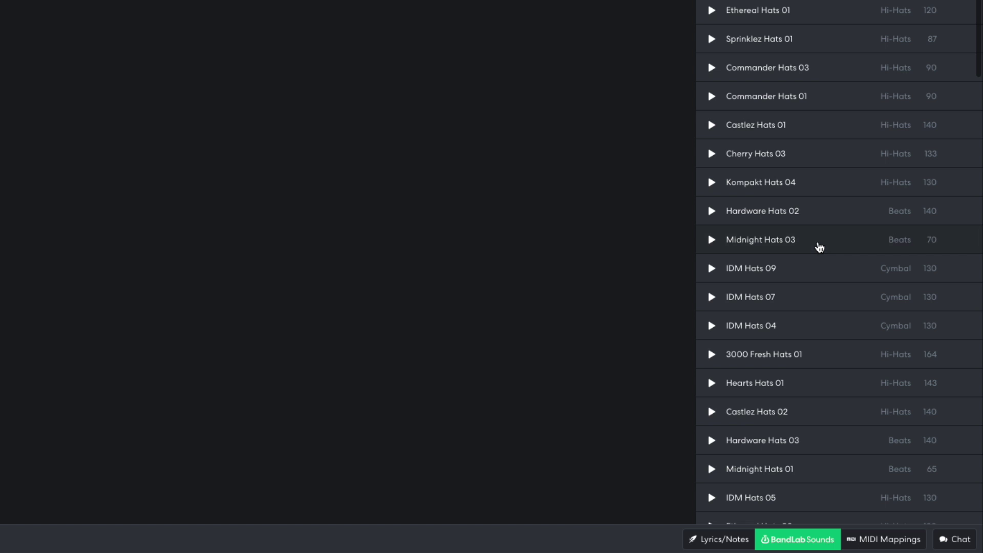
{"action": "left_click_drag", "start_coordinate": [773, 437], "coordinate": [170, 132]}
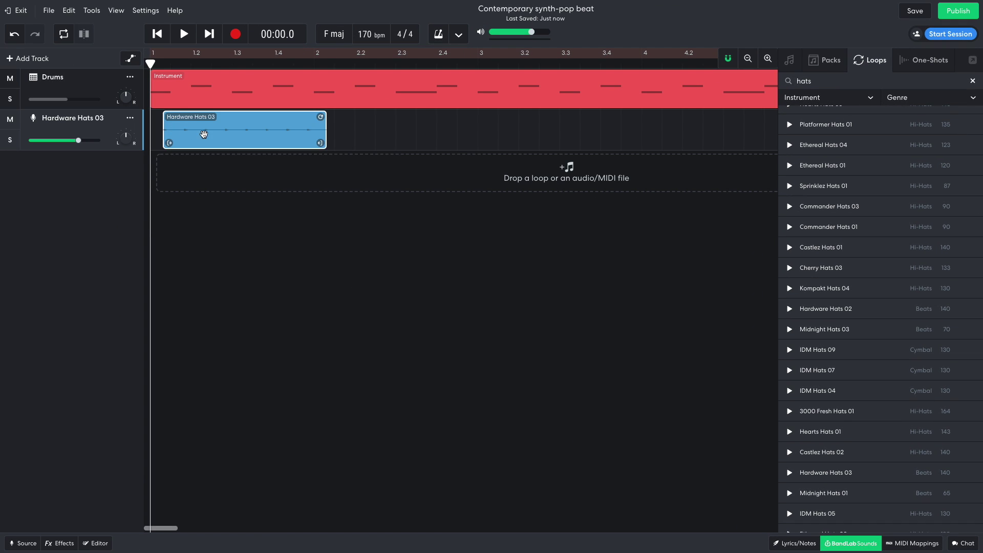
{"action": "left_click", "coordinate": [849, 543]}
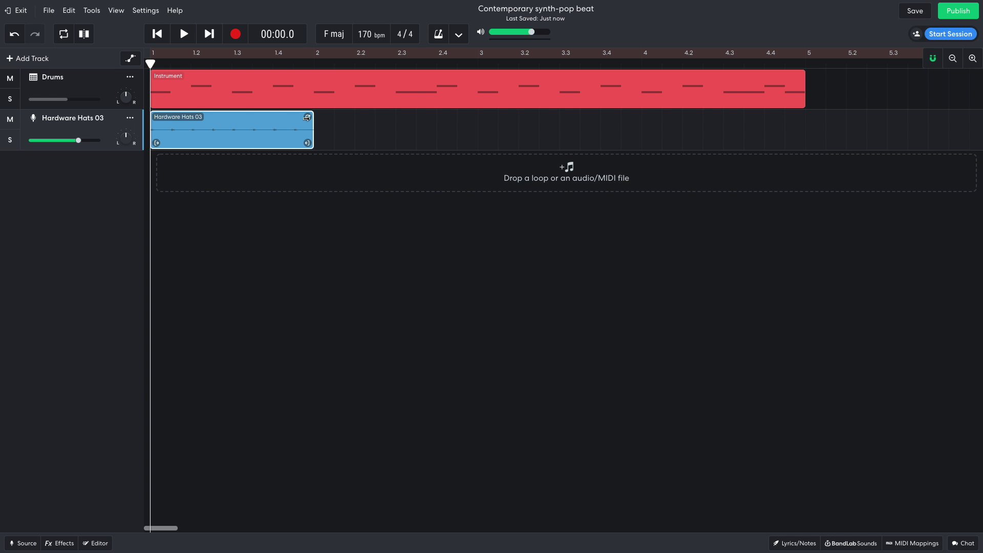
{"action": "left_click_drag", "start_coordinate": [306, 117], "coordinate": [799, 97]}
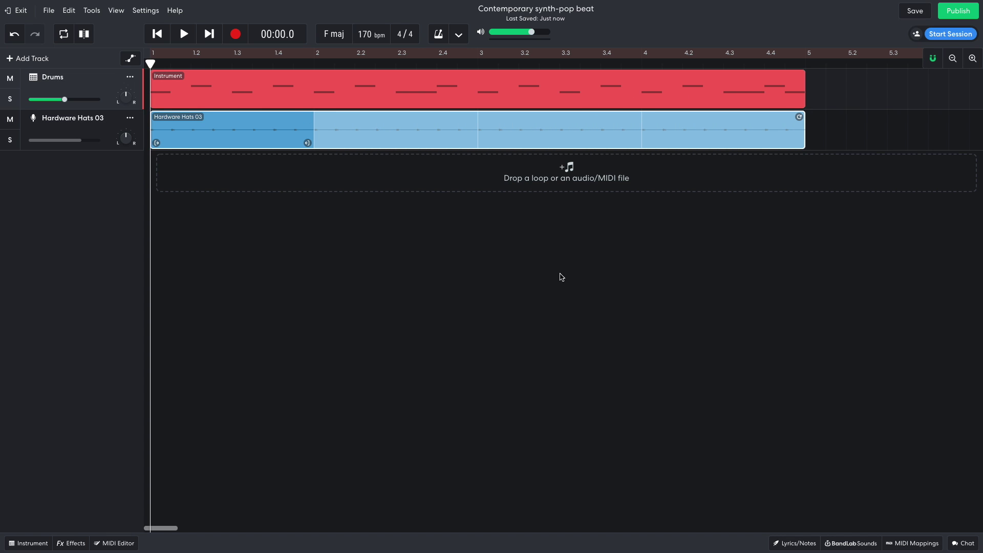
{"action": "key", "text": "space"}
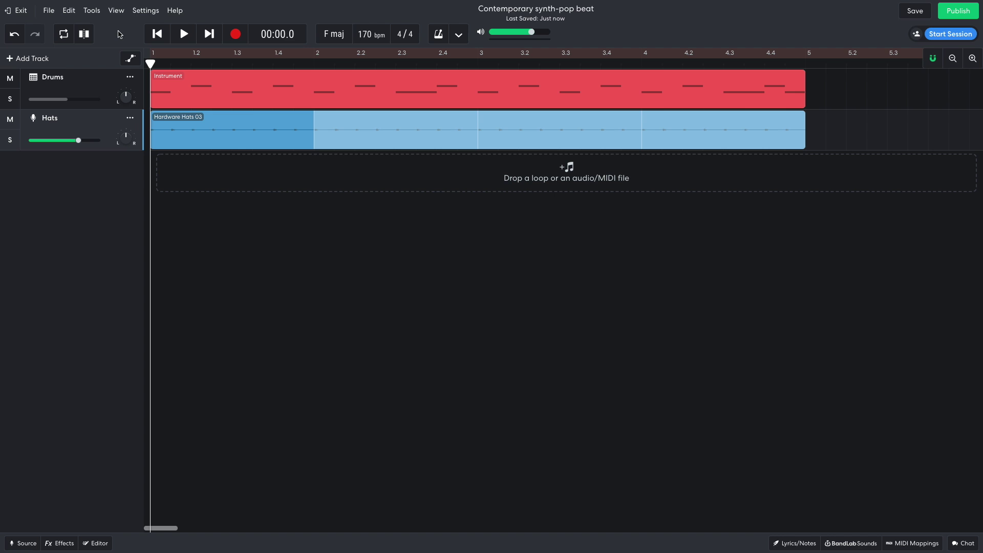
Step: Add an instrument track using the Keyboards > Pianos > Studio Grand sound
{"action": "left_click", "coordinate": [44, 61]}
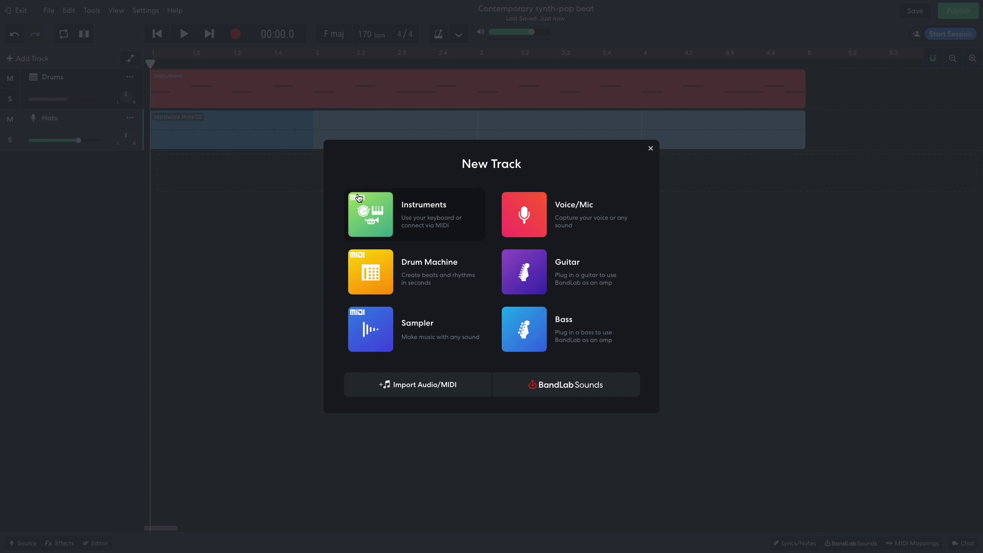
{"action": "left_click", "coordinate": [370, 214]}
{"action": "left_click", "coordinate": [23, 546]}
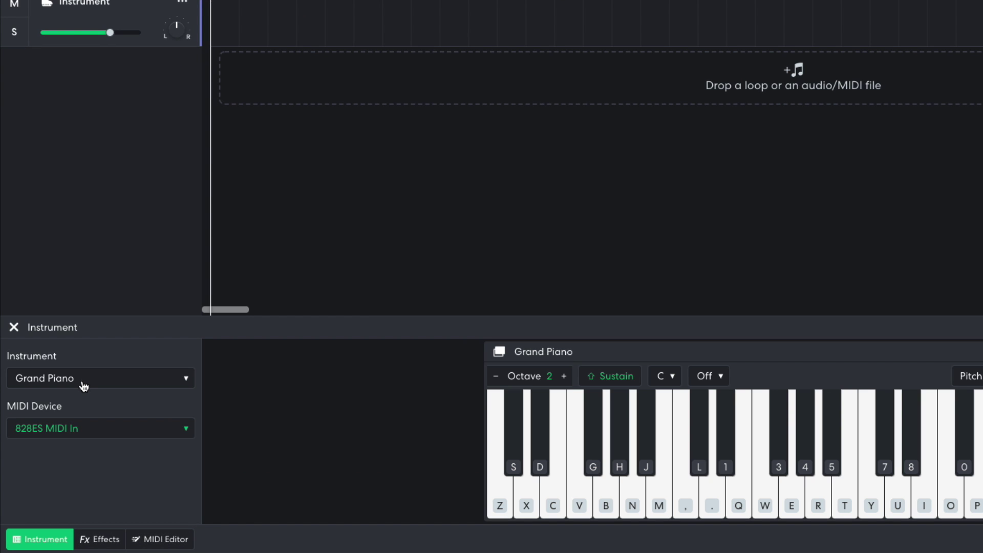
{"action": "left_click", "coordinate": [70, 410]}
{"action": "mouse_move", "coordinate": [72, 408]}
{"action": "mouse_move", "coordinate": [229, 383]}
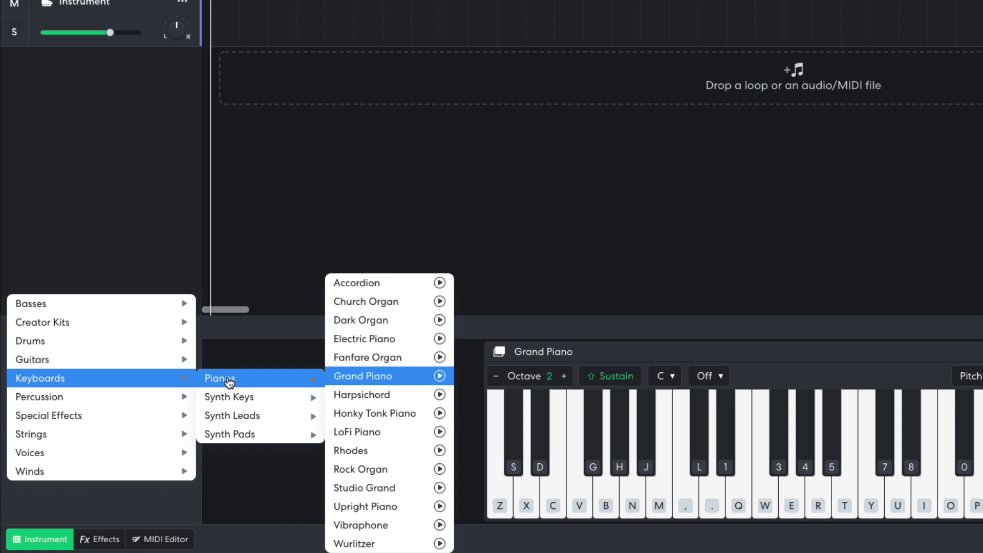
{"action": "left_click", "coordinate": [377, 488]}
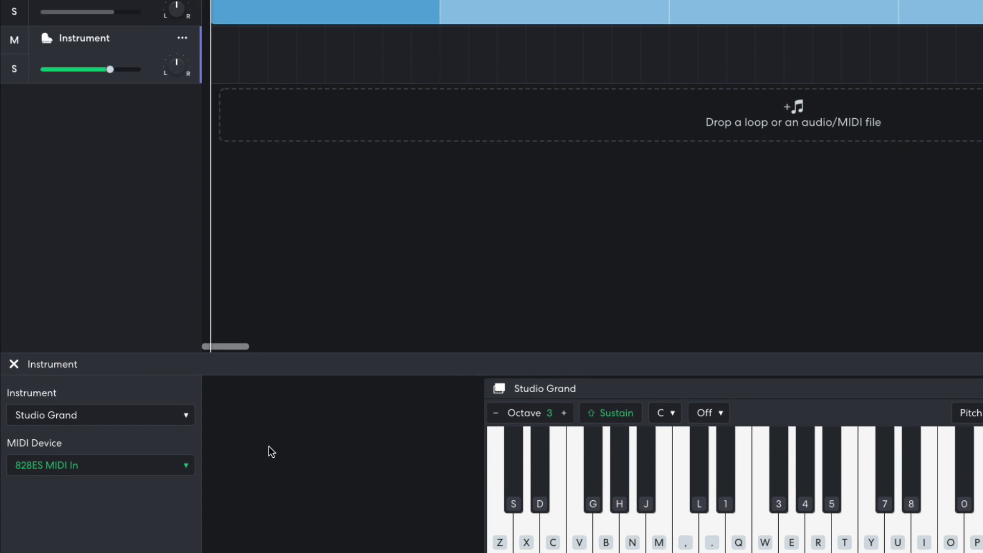
Step: Lower the piano track's volume to about -8 dB and play back the new chords
{"action": "left_click_drag", "start_coordinate": [111, 34], "coordinate": [91, 35]}
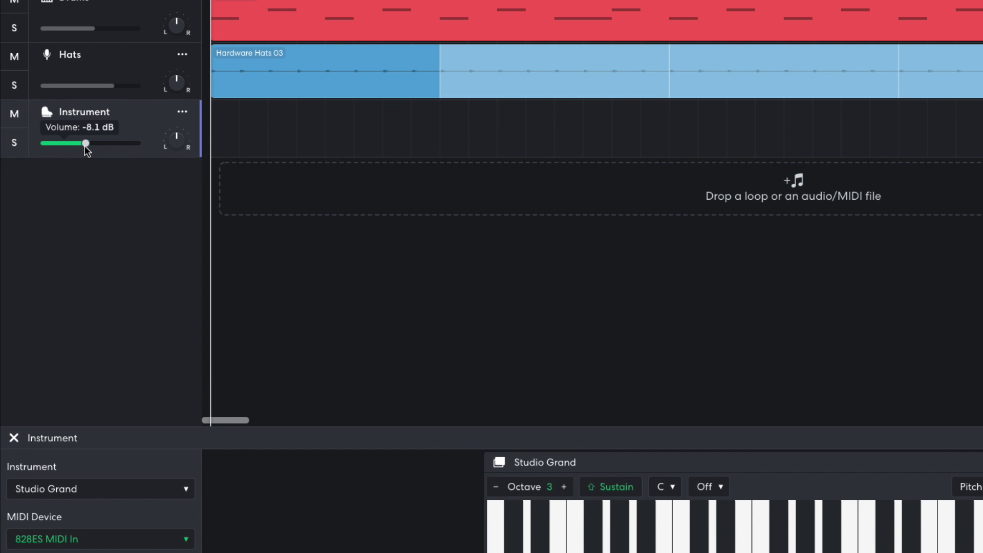
{"action": "left_click_drag", "start_coordinate": [85, 146], "coordinate": [86, 147]}
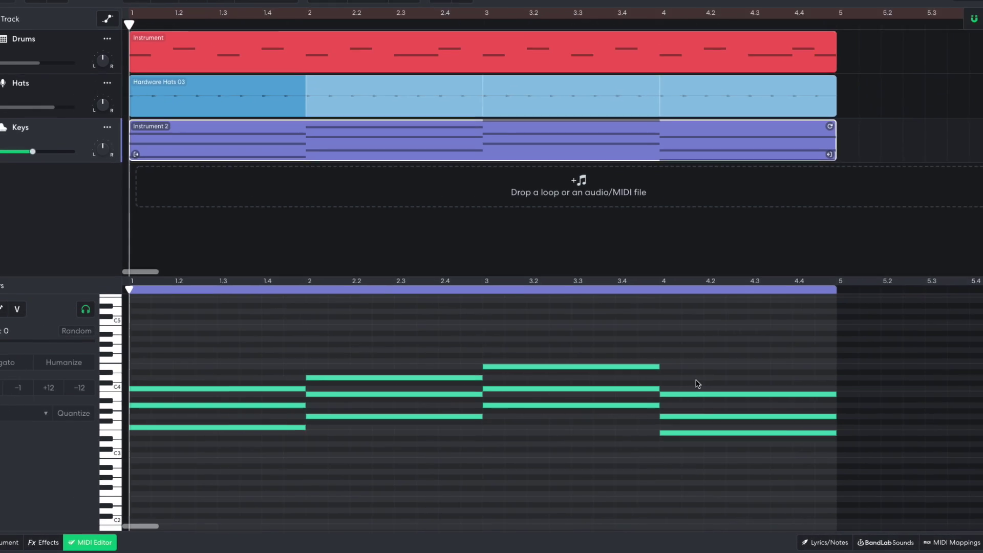
{"action": "key", "text": "space"}
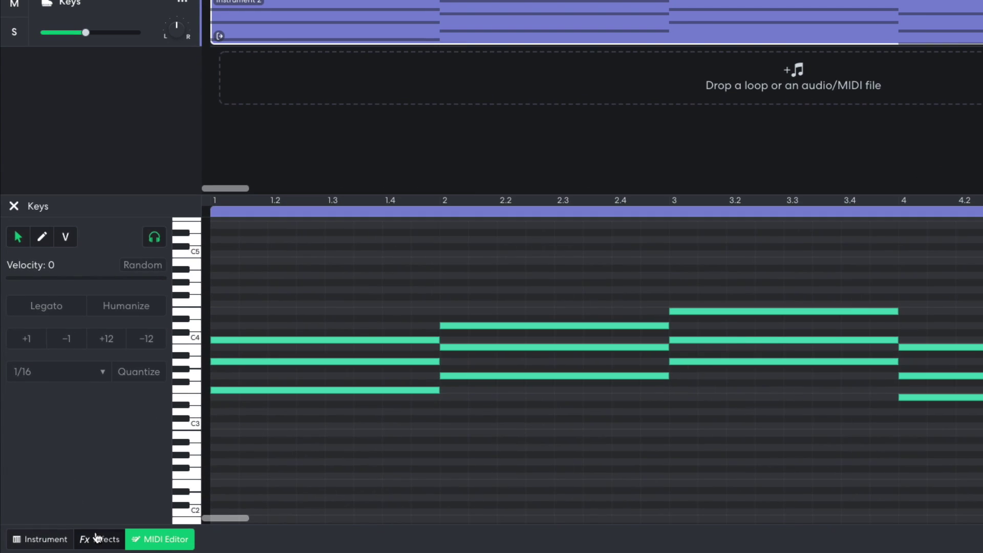
Step: Add Studio Reverb to Keys with mix about 5 and size 6.7, and audition it from the start
{"action": "left_click", "coordinate": [70, 543]}
{"action": "left_click", "coordinate": [260, 434]}
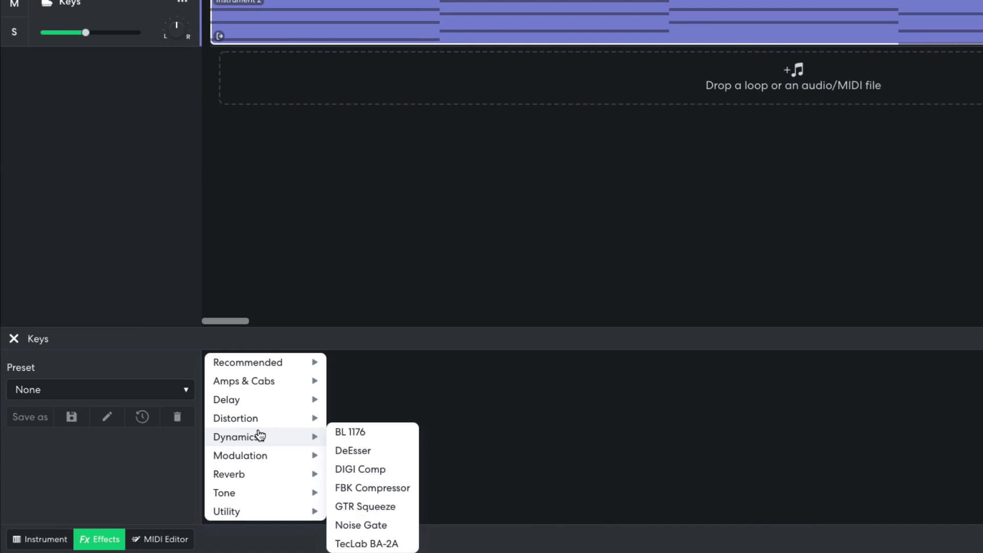
{"action": "mouse_move", "coordinate": [263, 475]}
{"action": "left_click", "coordinate": [385, 515]}
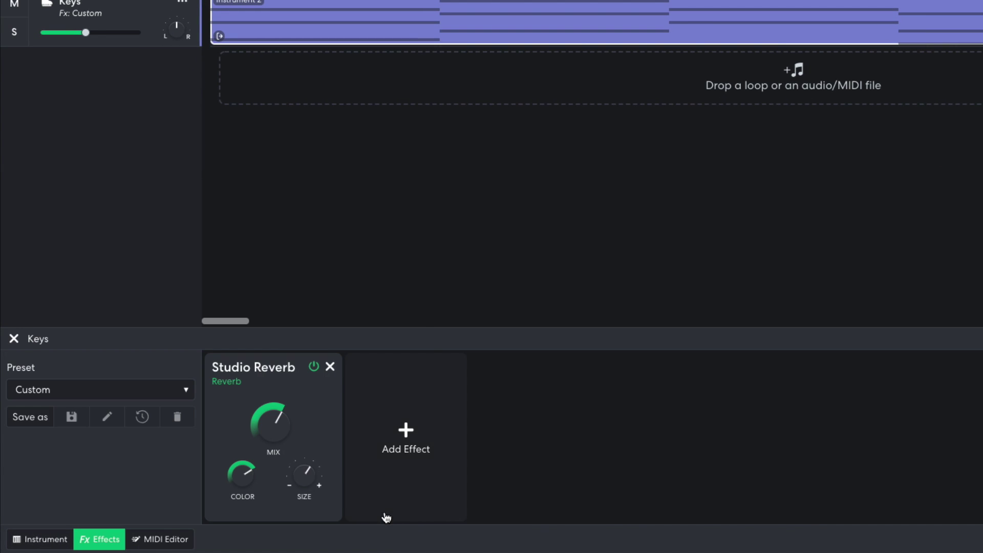
{"action": "left_click_drag", "start_coordinate": [272, 428], "coordinate": [273, 440]}
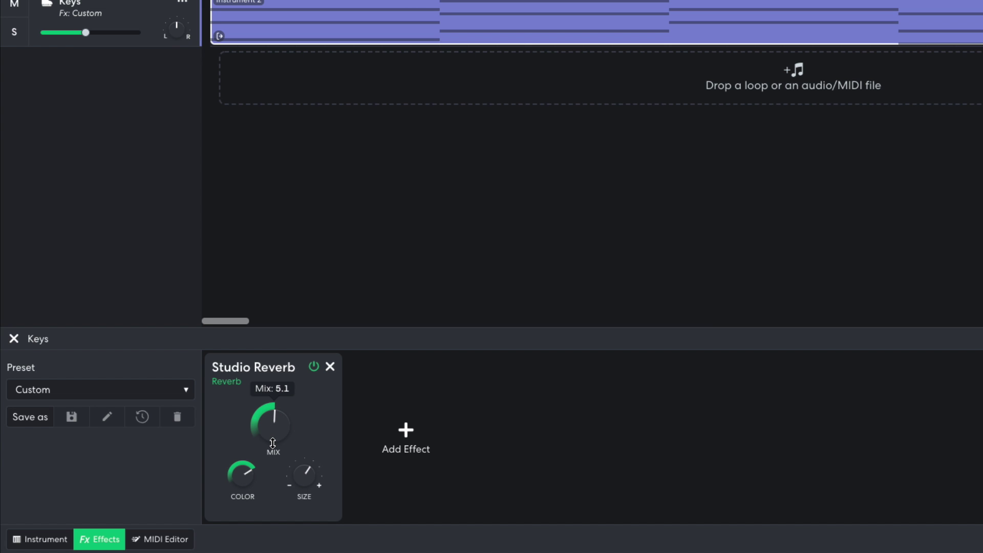
{"action": "mouse_move", "coordinate": [306, 479]}
{"action": "left_click_drag", "start_coordinate": [305, 474], "coordinate": [295, 450]}
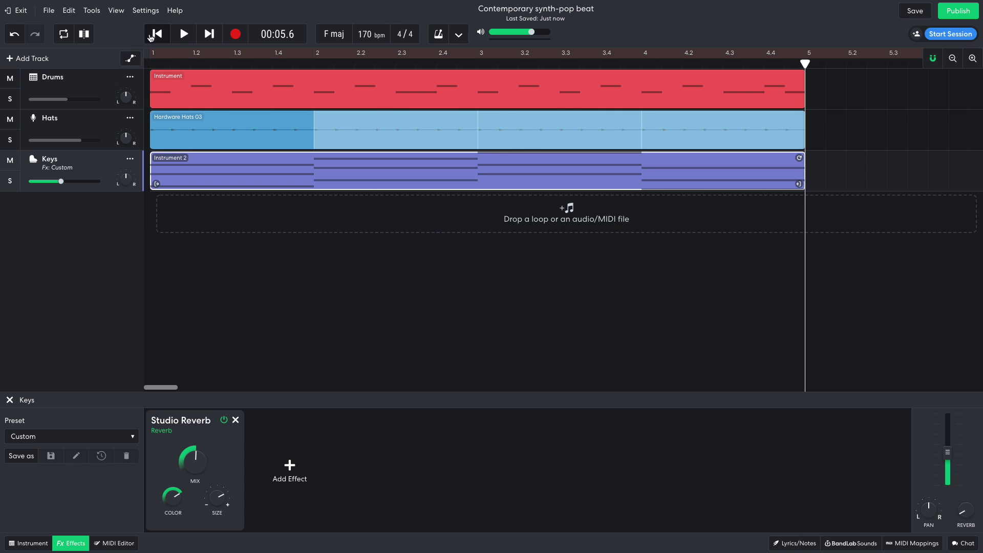
{"action": "left_click", "coordinate": [151, 37]}
{"action": "key", "text": "space"}
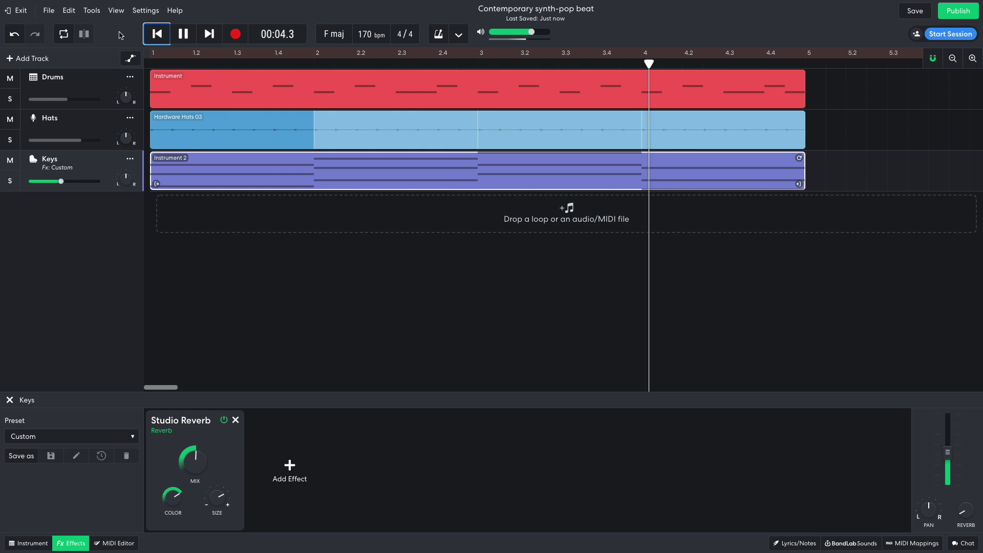
{"action": "key", "text": "space"}
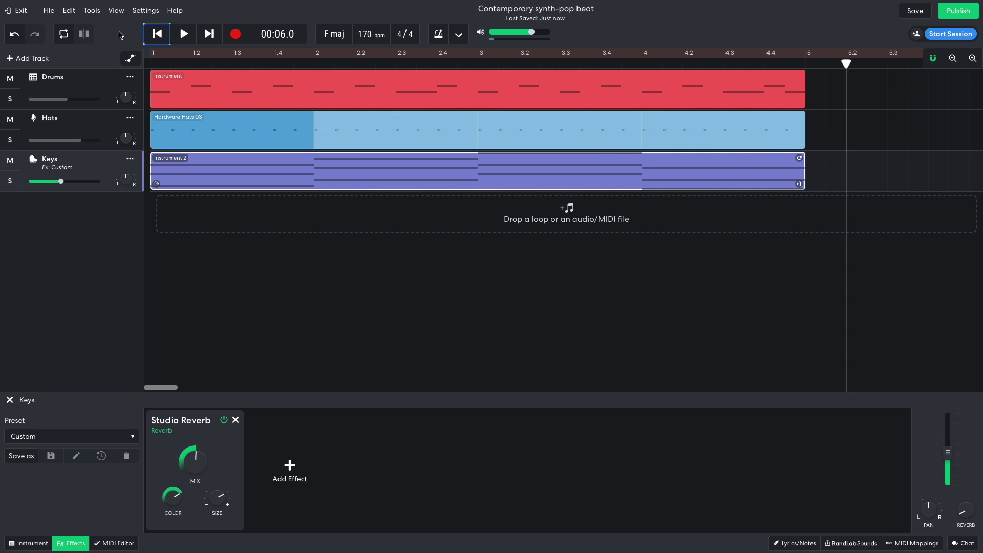
{"action": "key", "text": "Return"}
{"action": "key", "text": "Escape"}
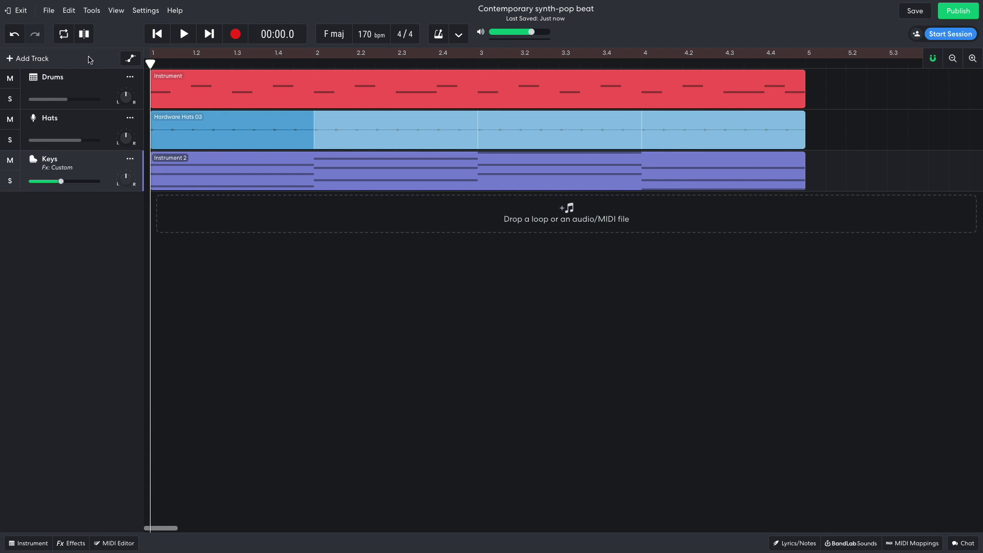
Step: Add a fourth instrument track and bring up its list of instrument sounds
{"action": "left_click", "coordinate": [46, 59]}
{"action": "left_click", "coordinate": [367, 215]}
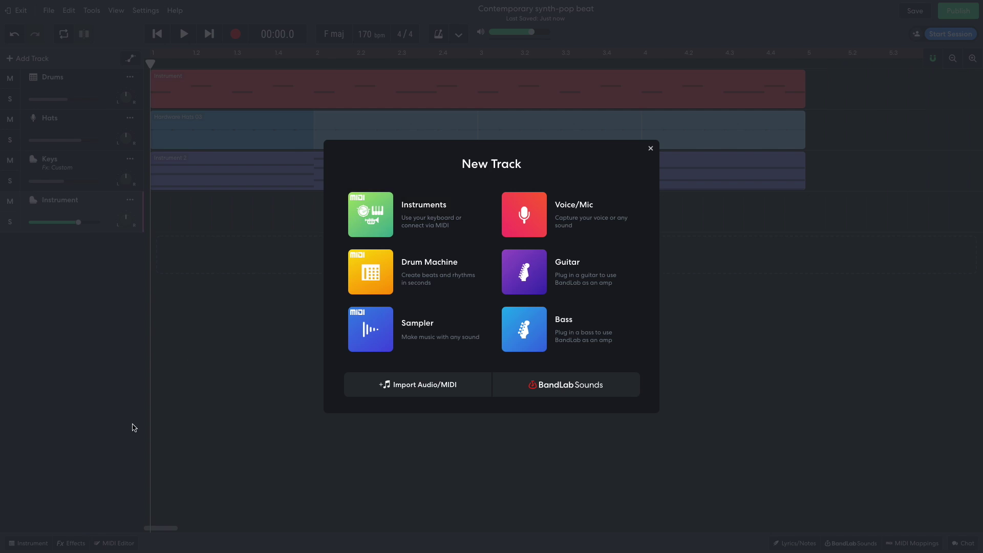
{"action": "left_click", "coordinate": [54, 540]}
{"action": "left_click", "coordinate": [87, 383]}
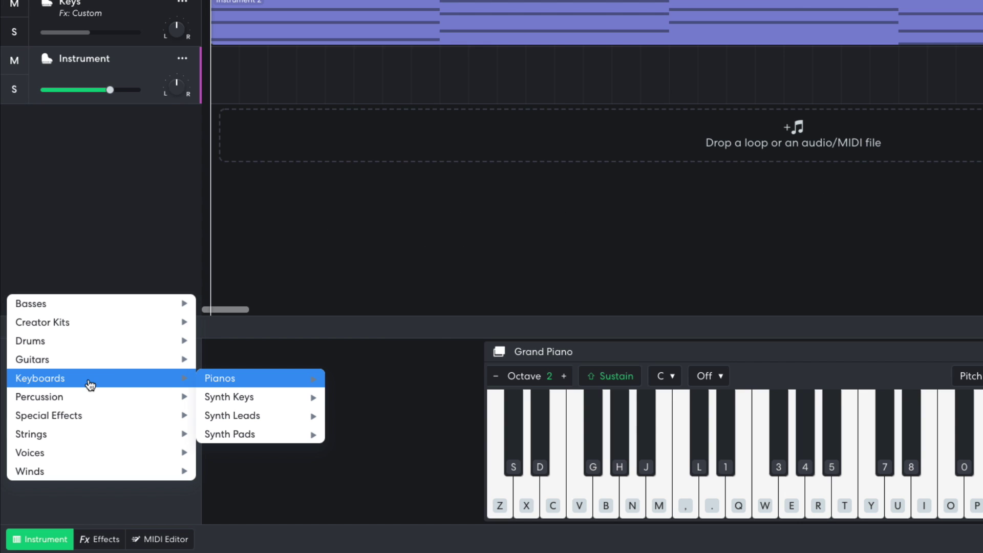
{"action": "mouse_move", "coordinate": [241, 403]}
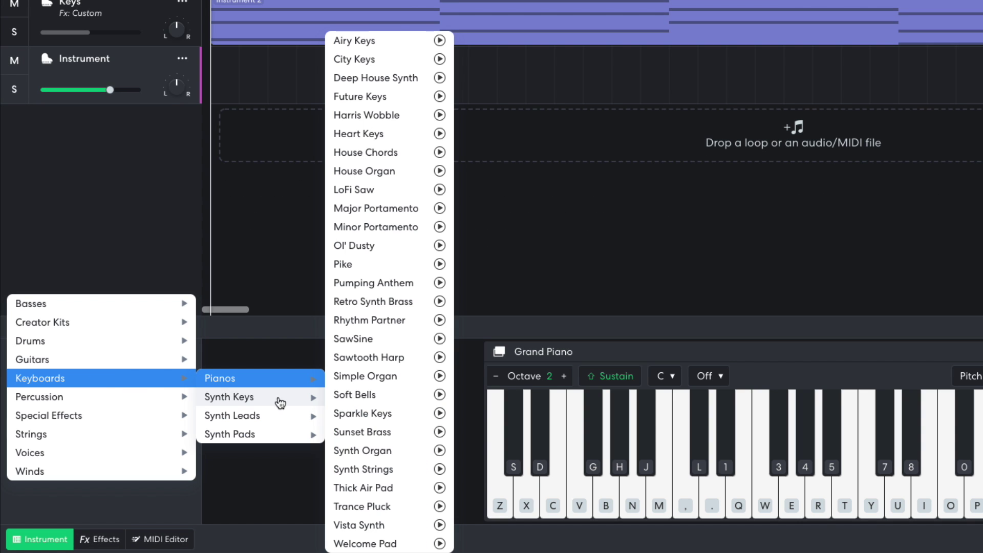
Step: Give the new track the Sawtooth Harp sound at -5.8 dB and play back its melody
{"action": "left_click", "coordinate": [378, 358]}
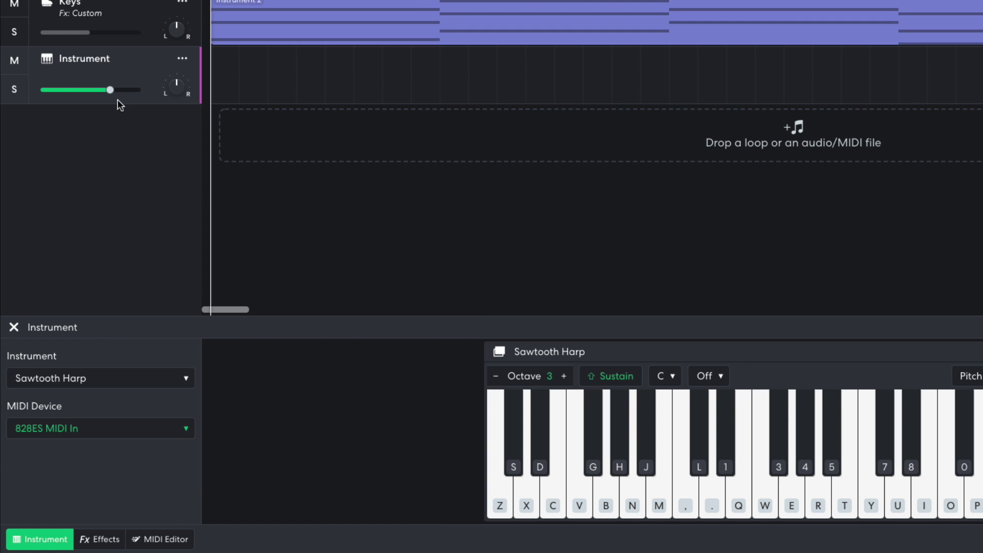
{"action": "left_click_drag", "start_coordinate": [109, 90], "coordinate": [92, 92]}
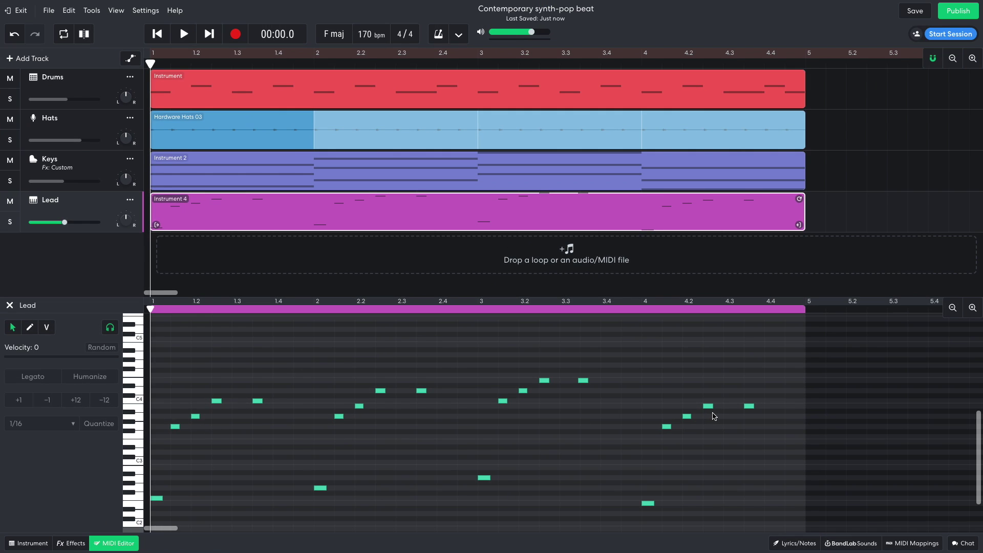
{"action": "key", "text": "space"}
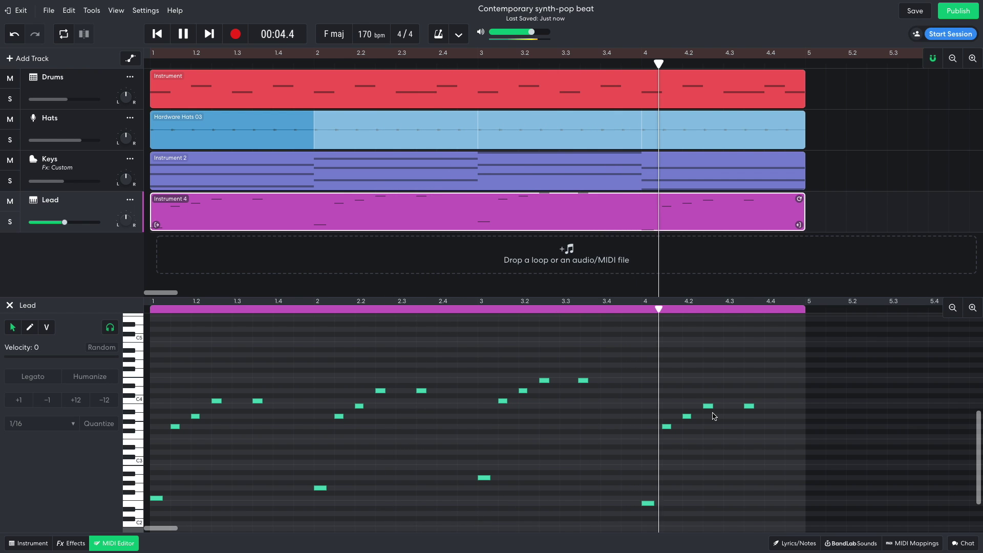
{"action": "key", "text": "space"}
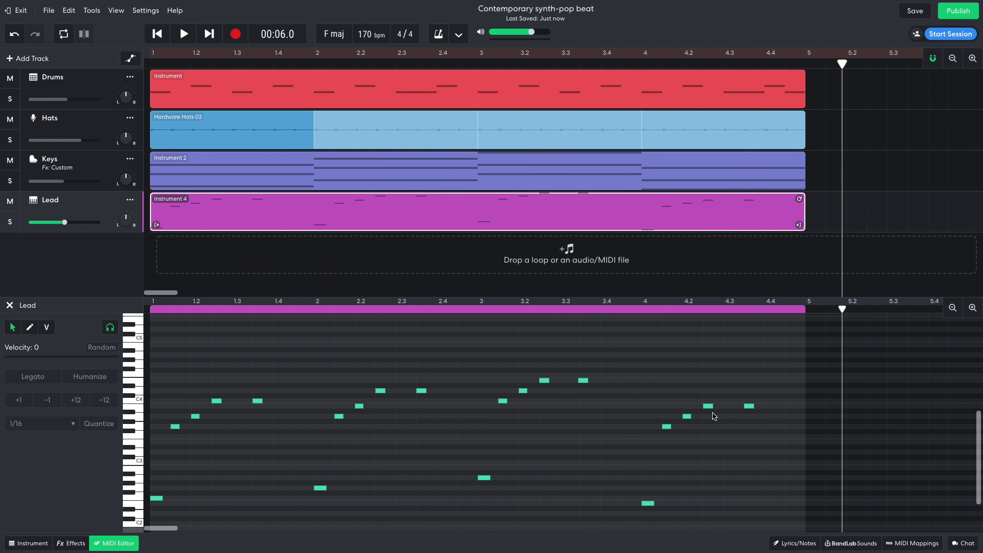
{"action": "left_click", "coordinate": [80, 273]}
{"action": "key", "text": "Return"}
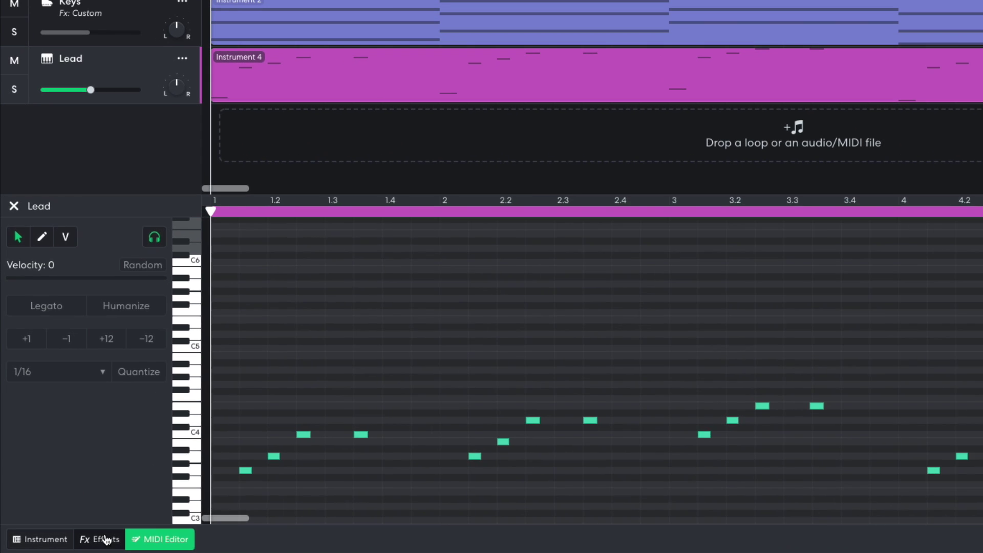
Step: Add a Filter Echo to the Lead track with feedback raised to 40 % and audition it
{"action": "left_click", "coordinate": [70, 543]}
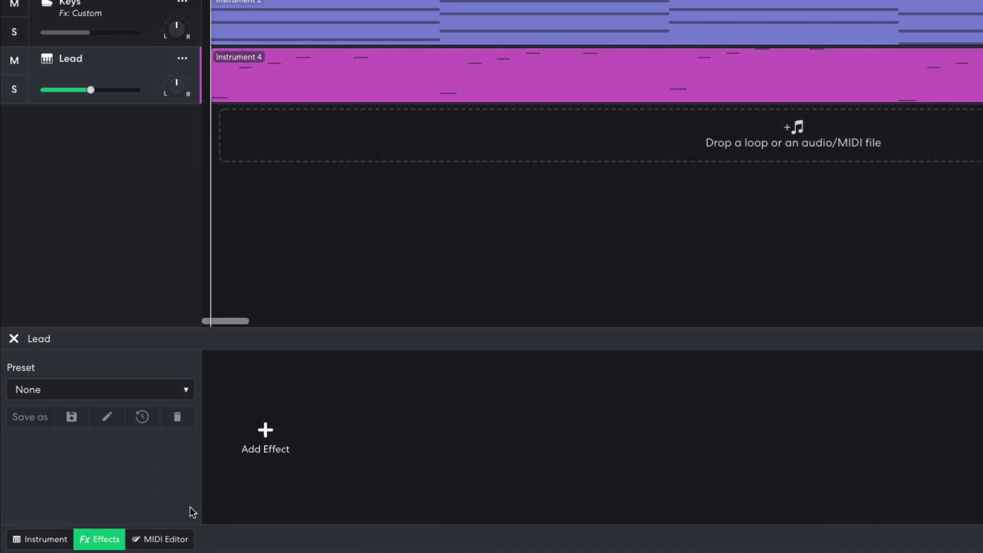
{"action": "left_click", "coordinate": [256, 447]}
{"action": "mouse_move", "coordinate": [285, 405]}
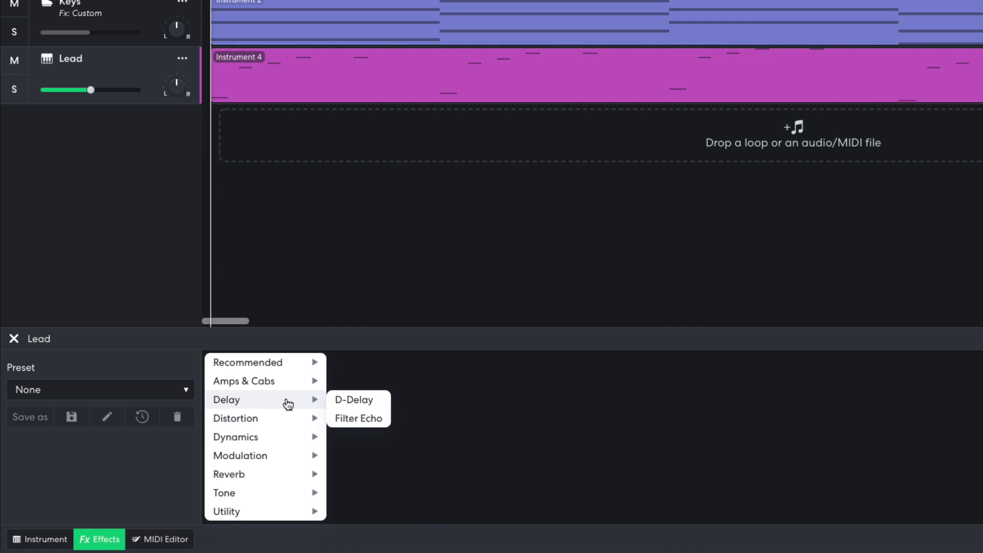
{"action": "left_click", "coordinate": [344, 419]}
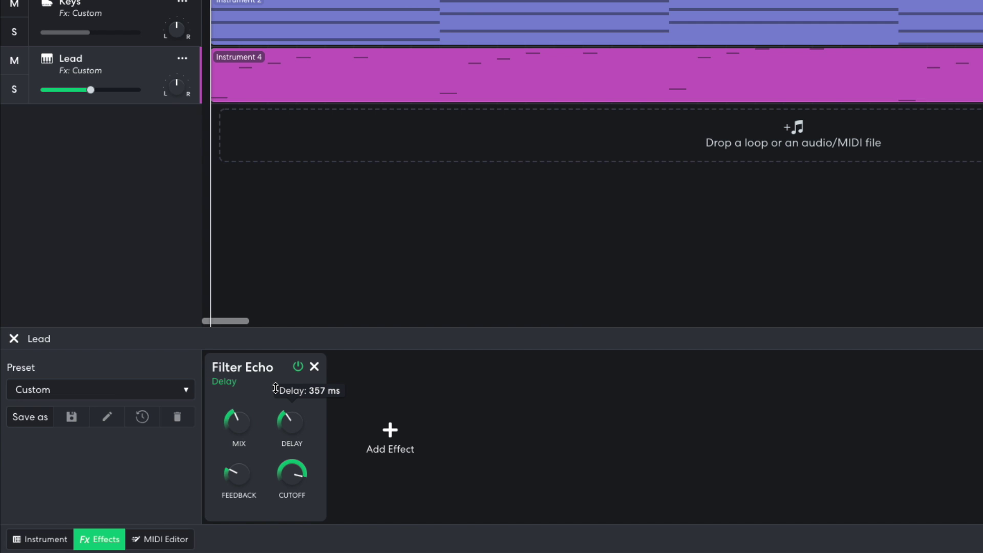
{"action": "mouse_move", "coordinate": [231, 421]}
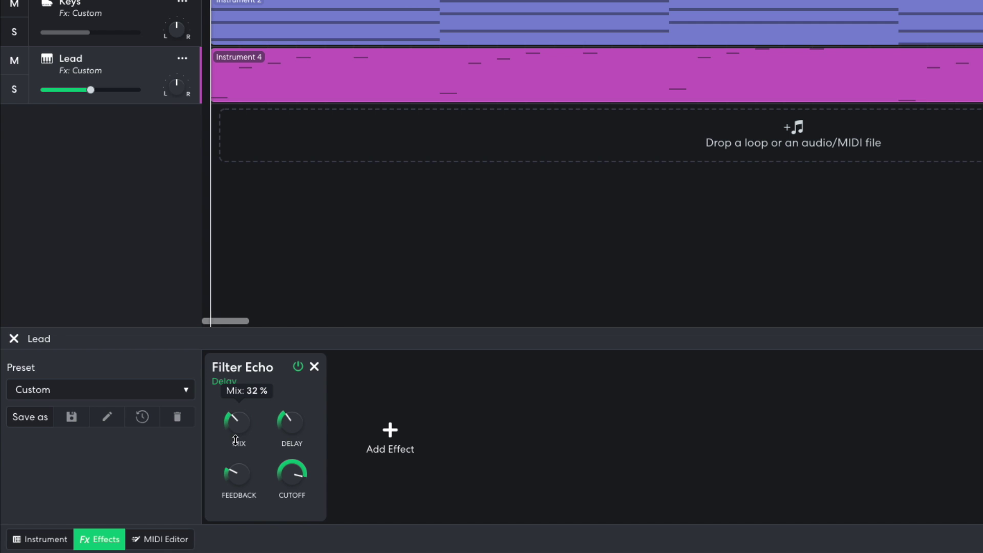
{"action": "mouse_move", "coordinate": [240, 469]}
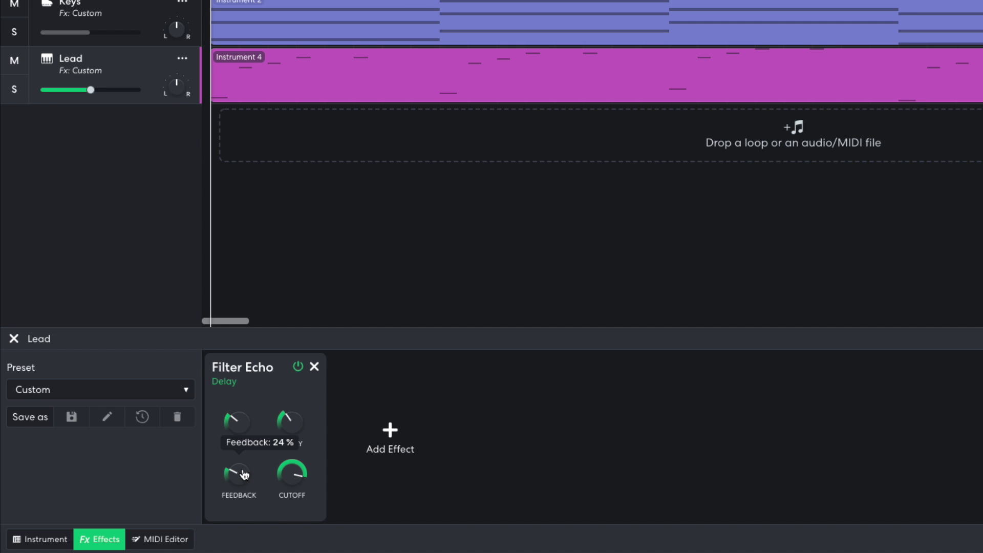
{"action": "left_click_drag", "start_coordinate": [235, 449], "coordinate": [237, 416]}
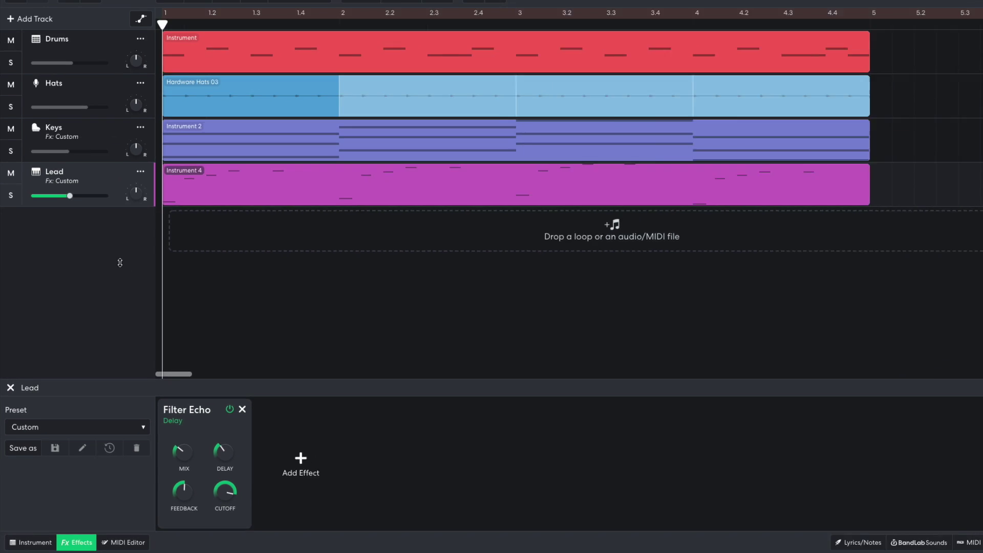
{"action": "key", "text": "space"}
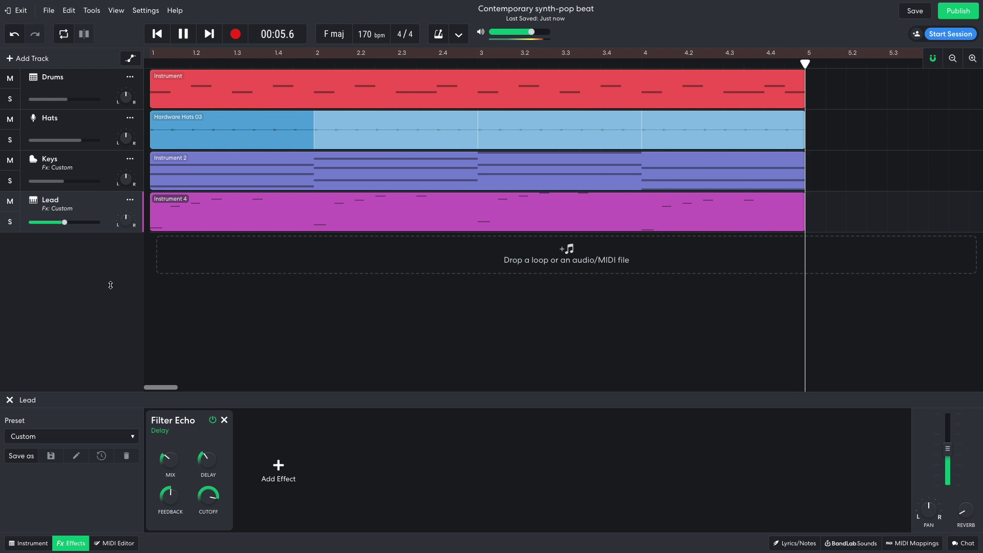
{"action": "key", "text": "space"}
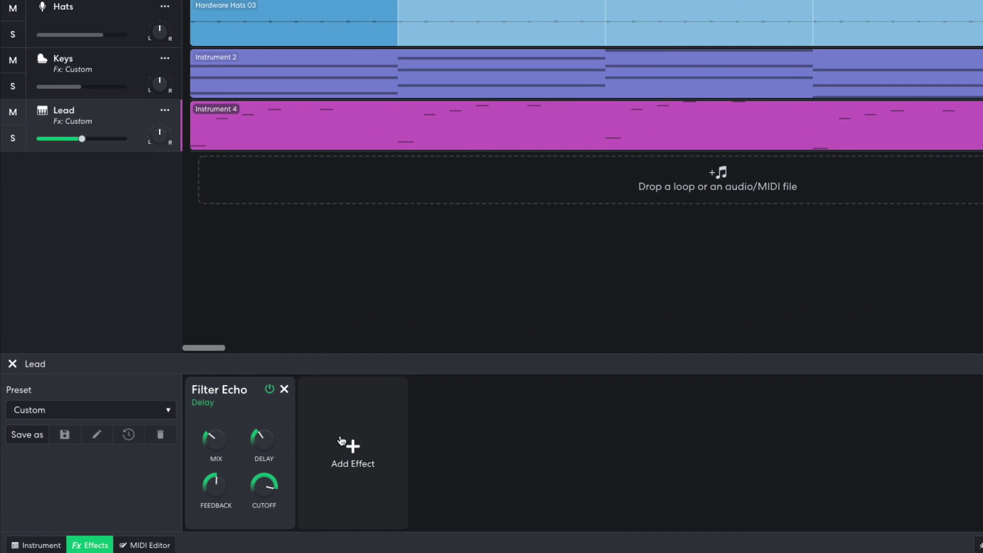
Step: Add Studio Reverb to the Lead track and play the song from the start
{"action": "left_click", "coordinate": [278, 465]}
{"action": "mouse_move", "coordinate": [277, 499]}
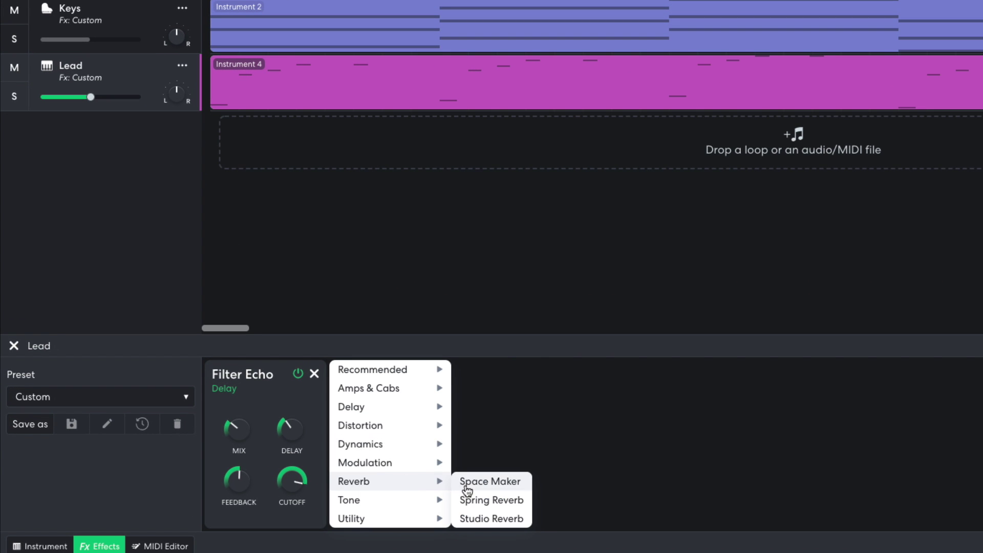
{"action": "left_click", "coordinate": [489, 519]}
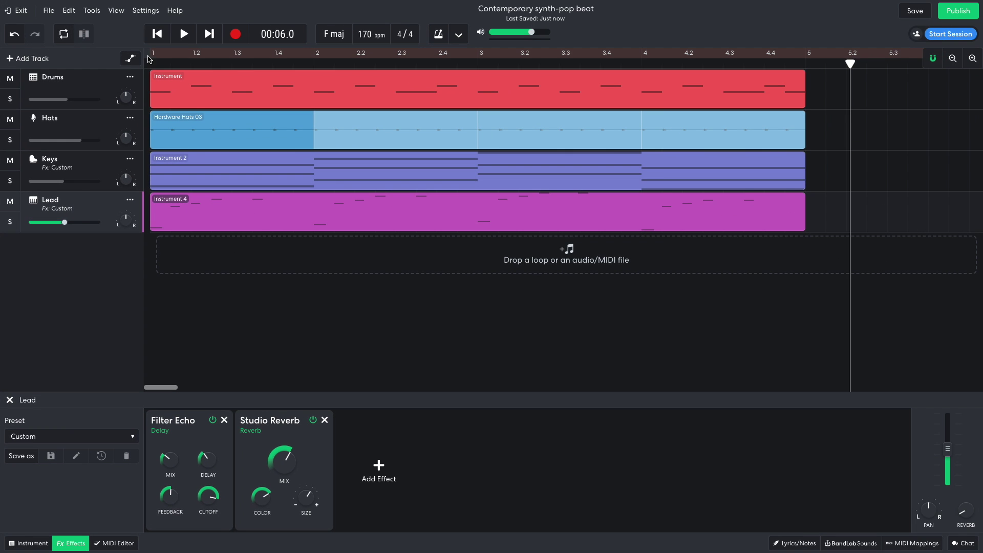
{"action": "left_click", "coordinate": [158, 34]}
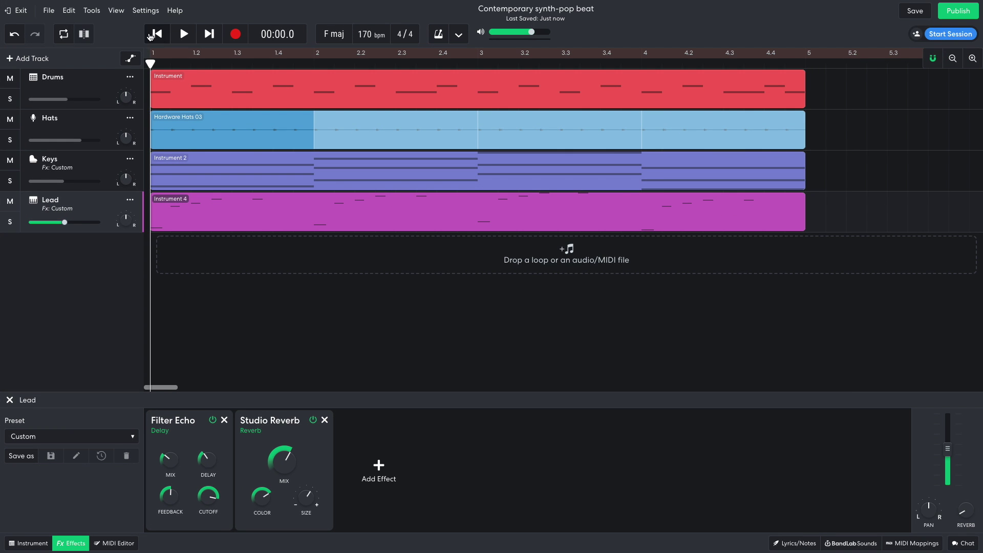
{"action": "key", "text": "space"}
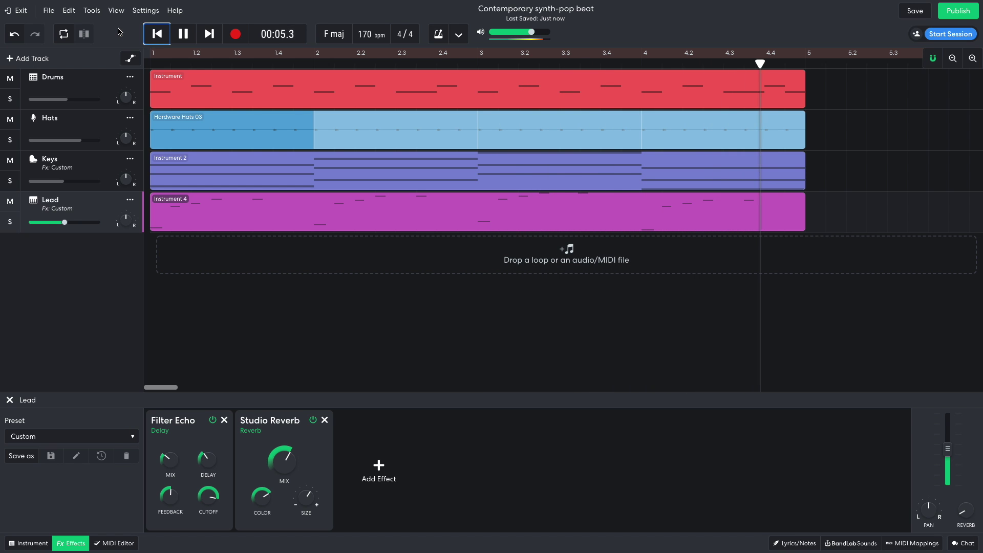
{"action": "key", "text": "space"}
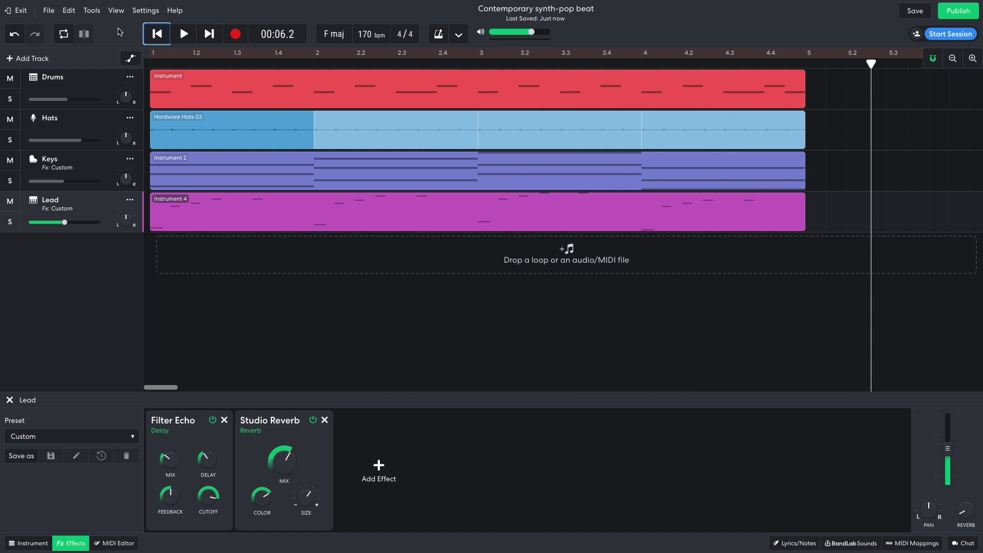
Step: Add an instrument track with Basses > Synth Basses > Moog Bass at -11.5 dB and play it
{"action": "left_click", "coordinate": [29, 58]}
{"action": "left_click", "coordinate": [389, 213]}
{"action": "left_click", "coordinate": [39, 544]}
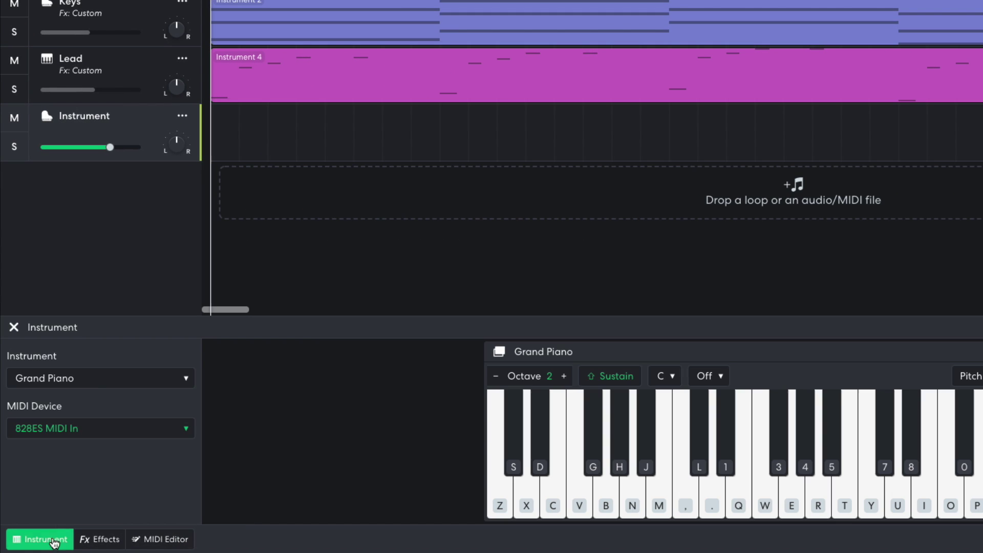
{"action": "left_click", "coordinate": [102, 381]}
{"action": "mouse_move", "coordinate": [139, 311]}
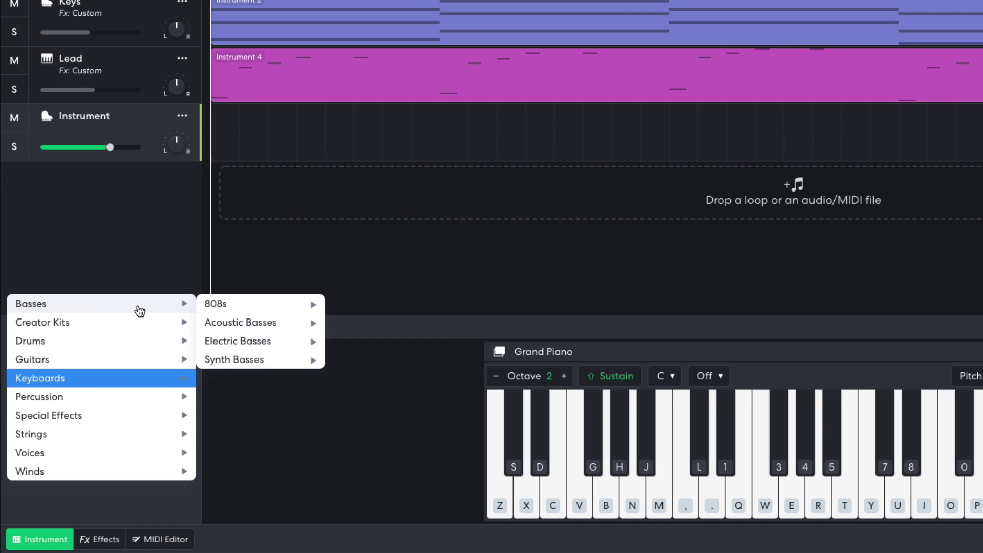
{"action": "mouse_move", "coordinate": [250, 364]}
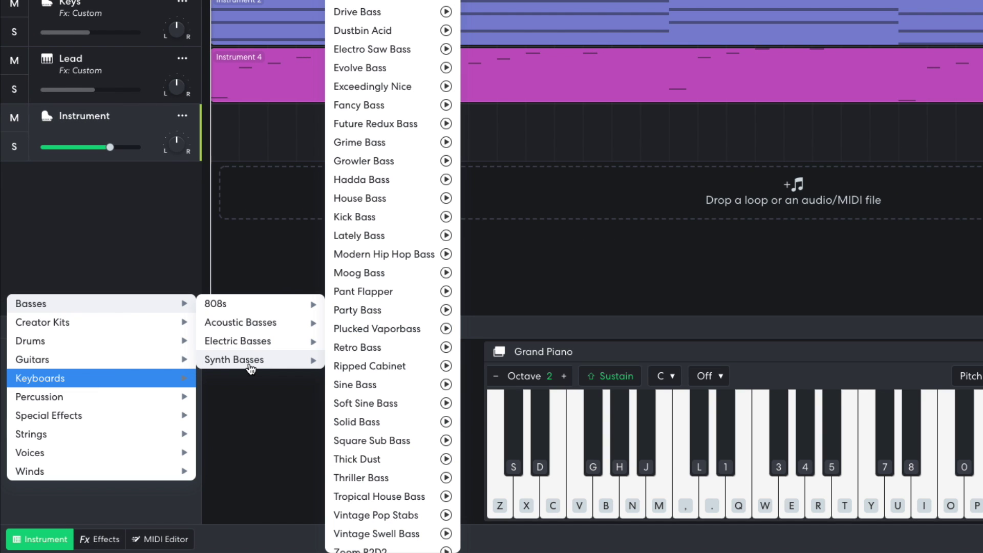
{"action": "left_click", "coordinate": [376, 281]}
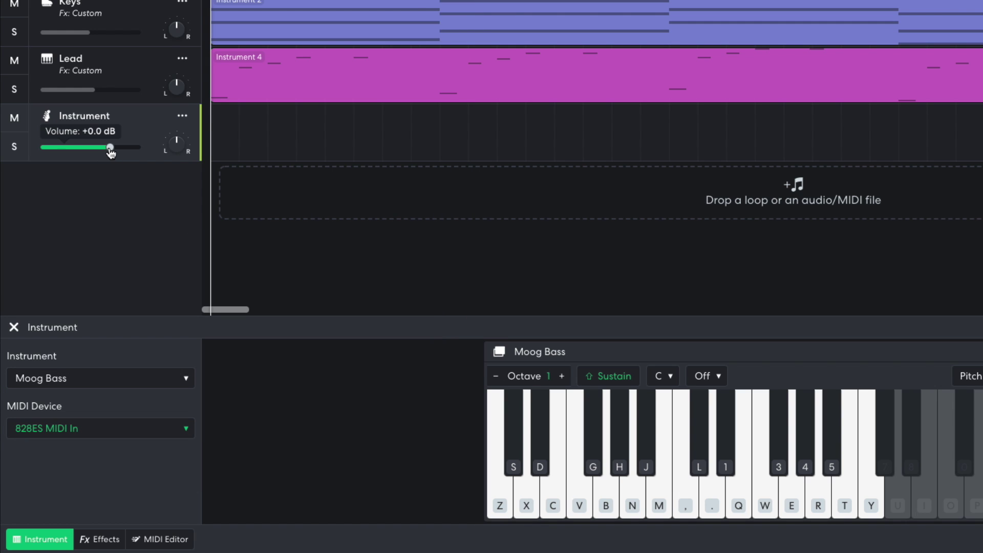
{"action": "left_click_drag", "start_coordinate": [110, 151], "coordinate": [78, 153]}
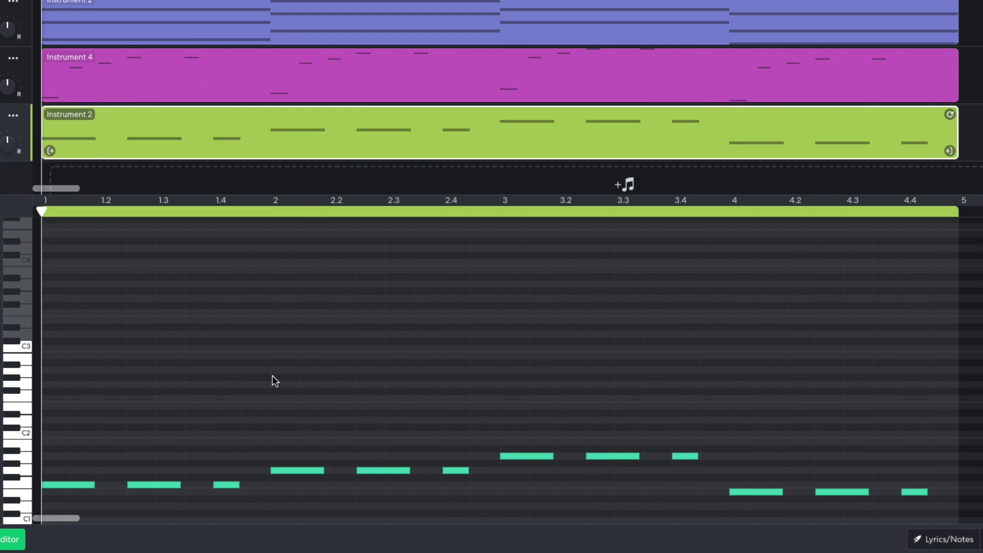
{"action": "key", "text": "space"}
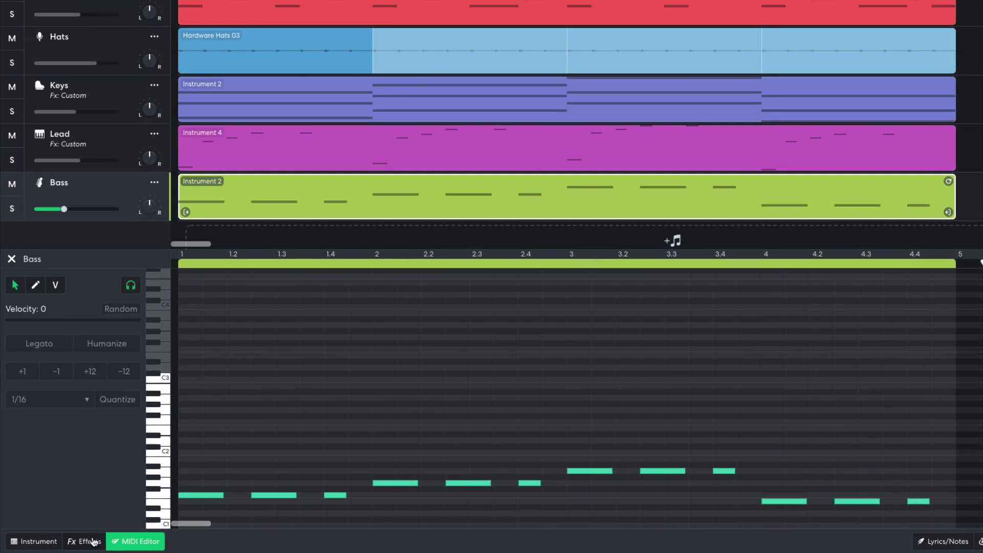
Step: Add a Multi Filter to the Bass track and bring its cutoff frequency down to 220 Hz
{"action": "left_click", "coordinate": [70, 543]}
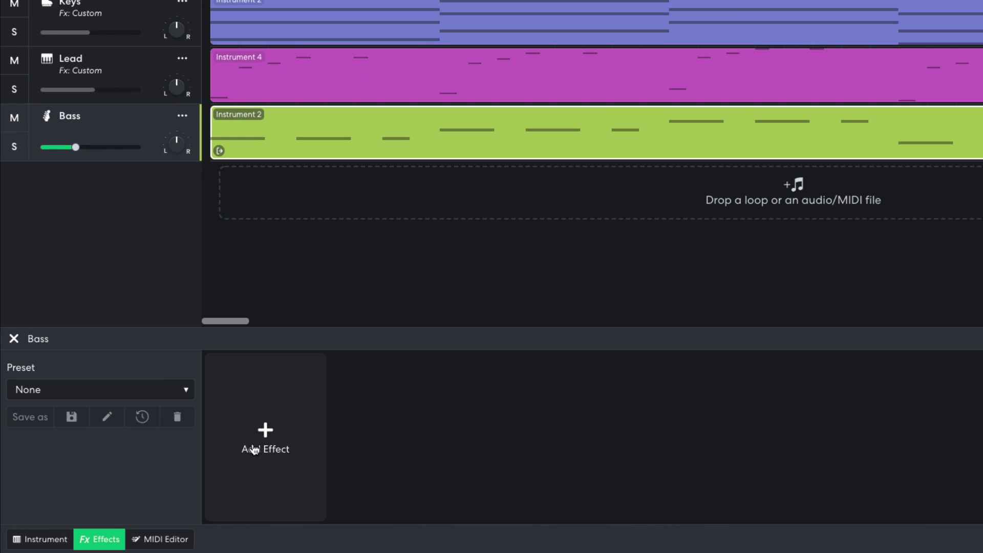
{"action": "left_click", "coordinate": [183, 474]}
{"action": "mouse_move", "coordinate": [182, 476]}
{"action": "mouse_move", "coordinate": [263, 493]}
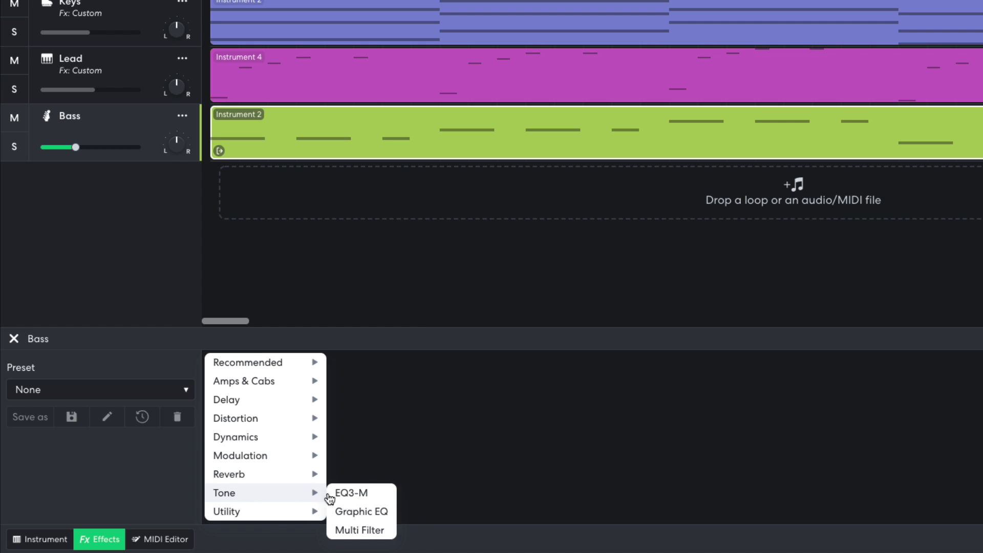
{"action": "left_click", "coordinate": [356, 533]}
{"action": "left_click_drag", "start_coordinate": [265, 415], "coordinate": [268, 509]}
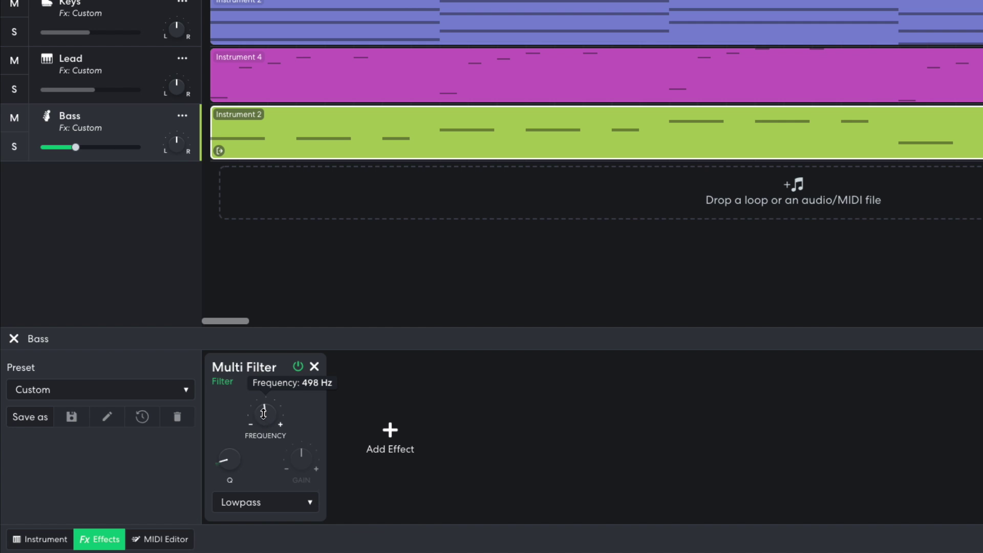
{"action": "left_click_drag", "start_coordinate": [264, 417], "coordinate": [261, 443]}
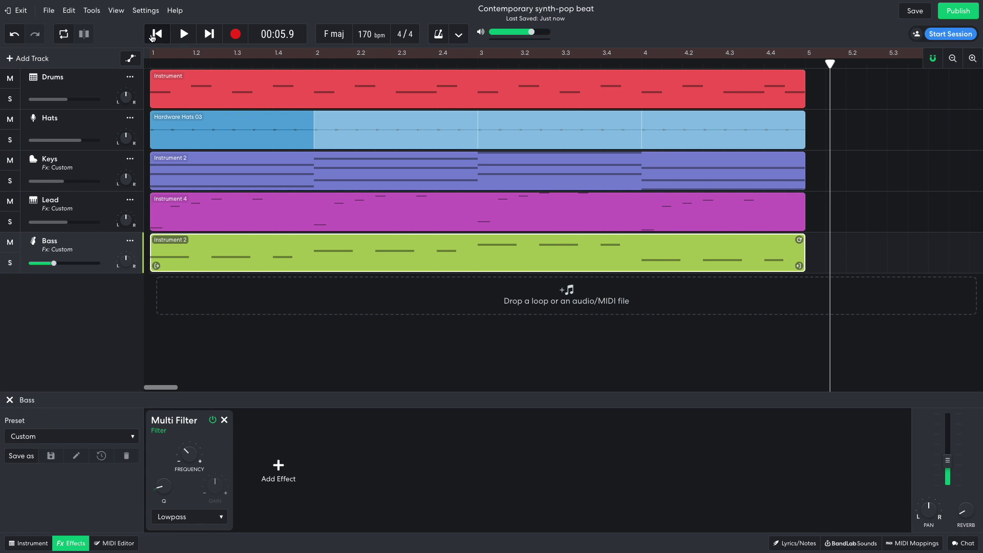
Step: Play the song from the start to hear the filtered bass
{"action": "left_click", "coordinate": [152, 35]}
{"action": "key", "text": "space"}
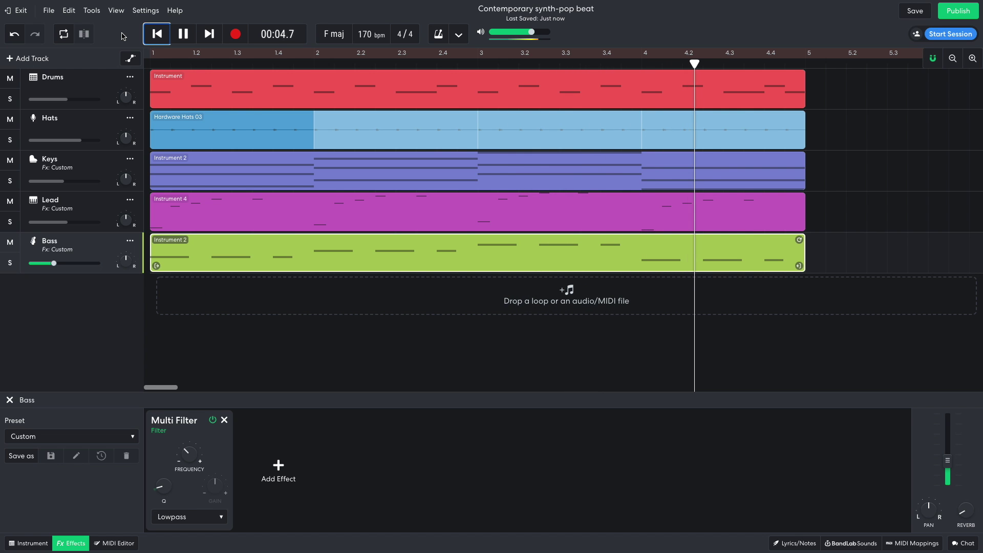
{"action": "key", "text": "space"}
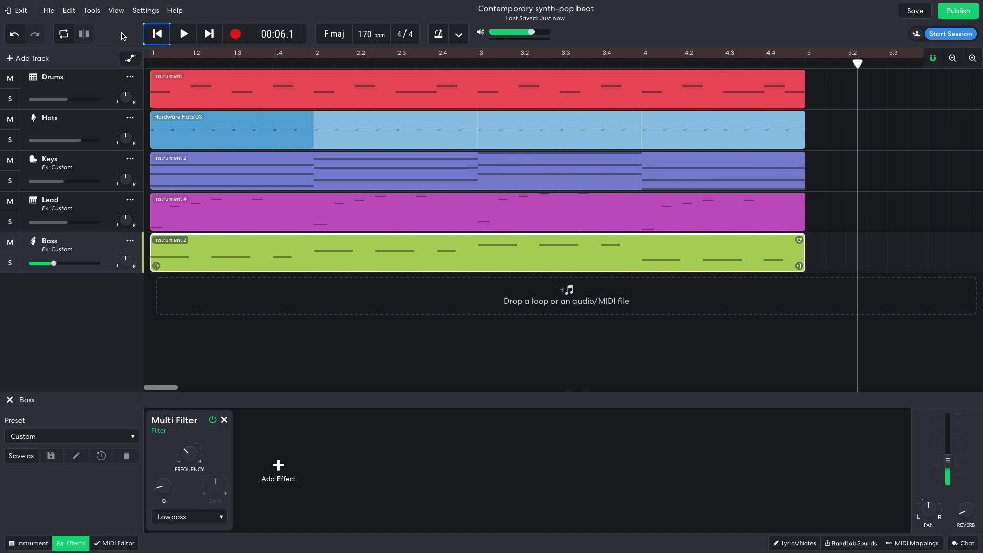
{"action": "key", "text": "shift+t"}
Step: Add a sixth instrument track and set its sound to Retro Juno Pad
{"action": "left_click", "coordinate": [374, 208]}
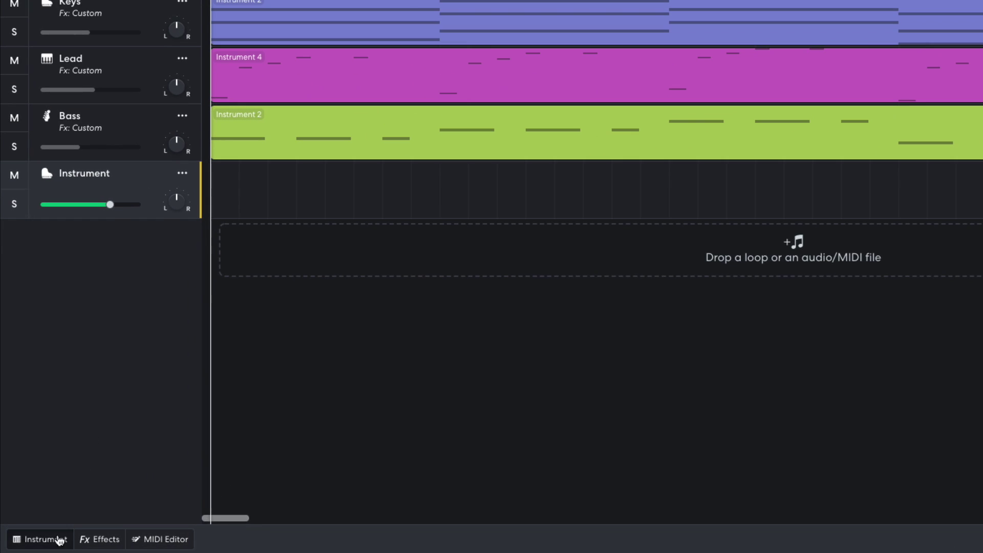
{"action": "left_click", "coordinate": [30, 543]}
{"action": "left_click", "coordinate": [67, 422]}
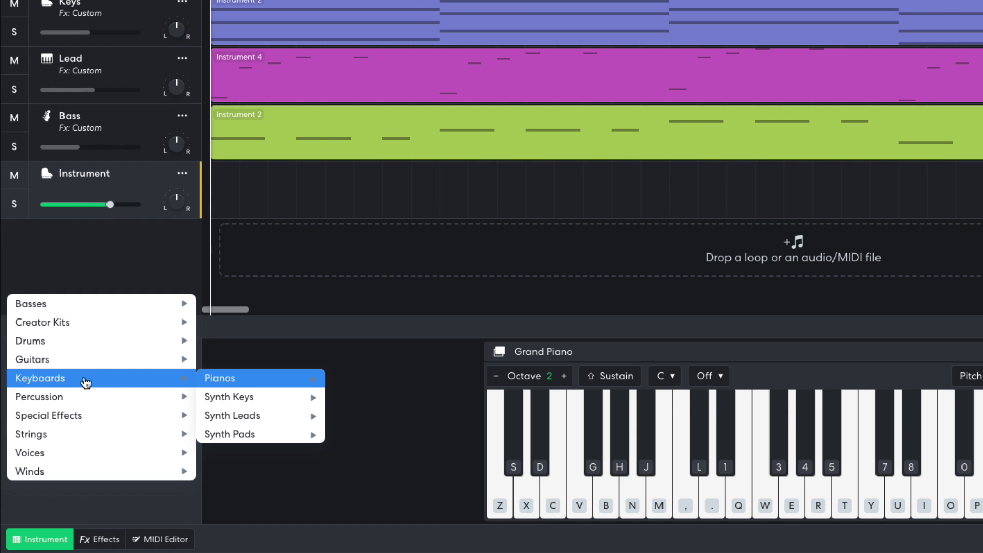
{"action": "mouse_move", "coordinate": [251, 439]}
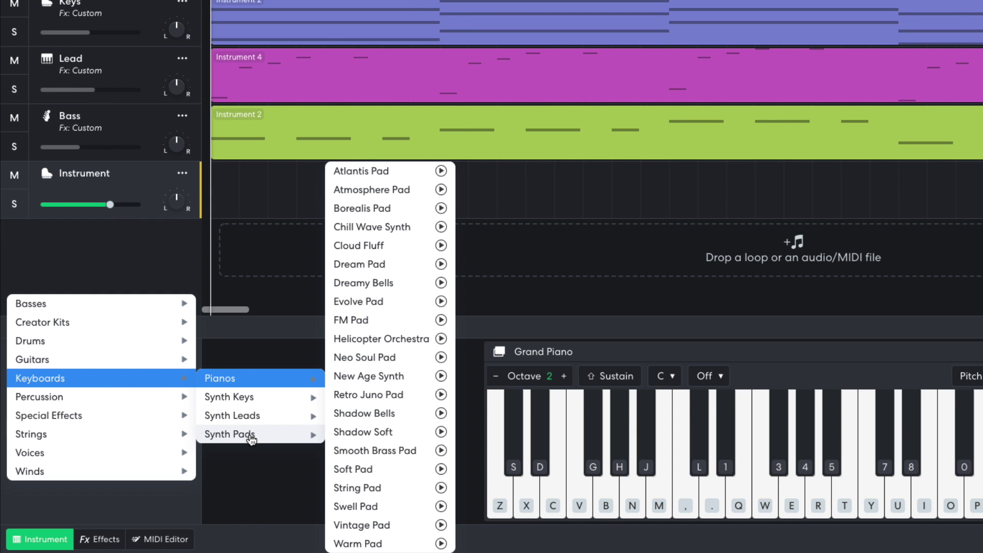
{"action": "left_click", "coordinate": [361, 395]}
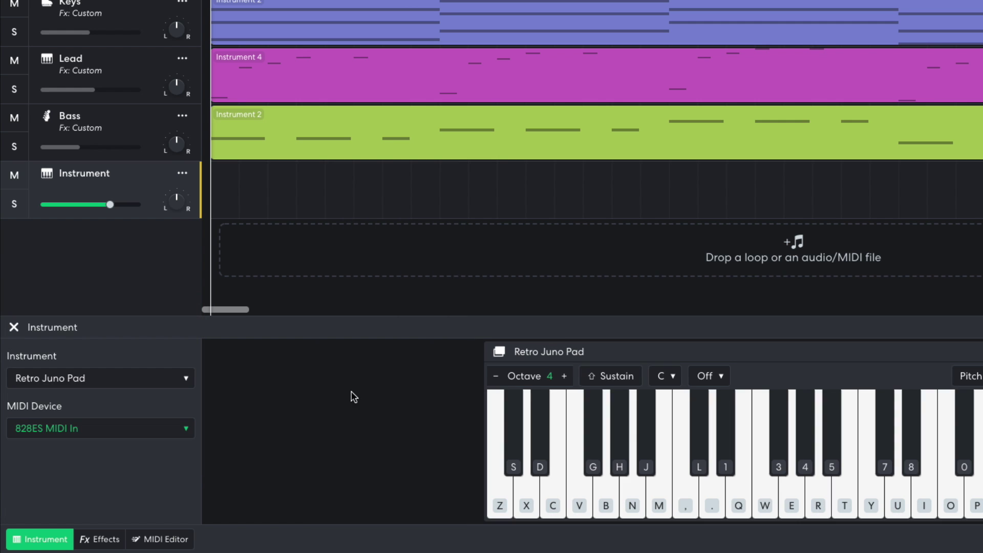
Step: Lower the pad track to about -6 dB, copy the Keys chord clip onto it, and play it back
{"action": "left_click_drag", "start_coordinate": [109, 204], "coordinate": [95, 210]}
{"action": "key", "text": "shift"}
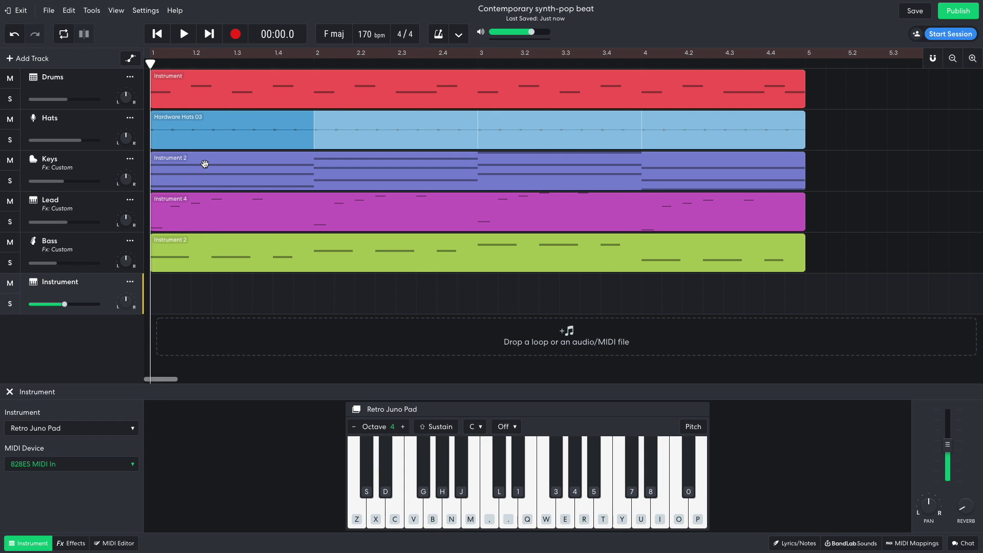
{"action": "left_click_drag", "start_coordinate": [204, 164], "coordinate": [184, 274]}
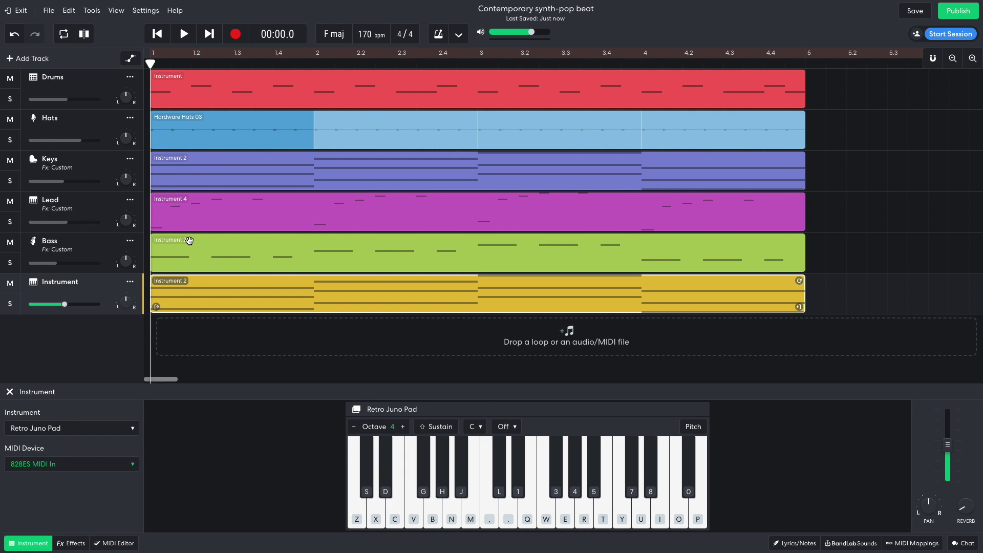
{"action": "key", "text": "space"}
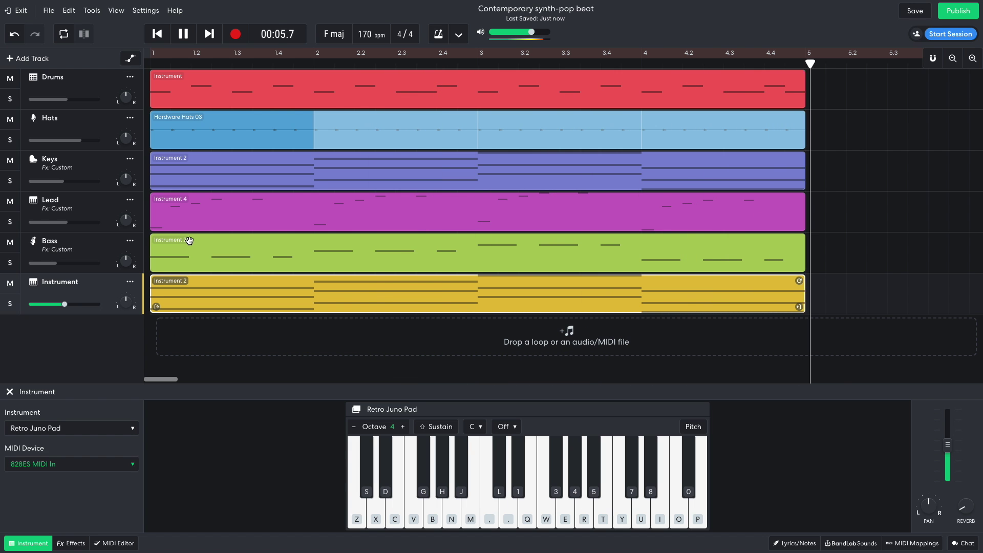
{"action": "key", "text": "space"}
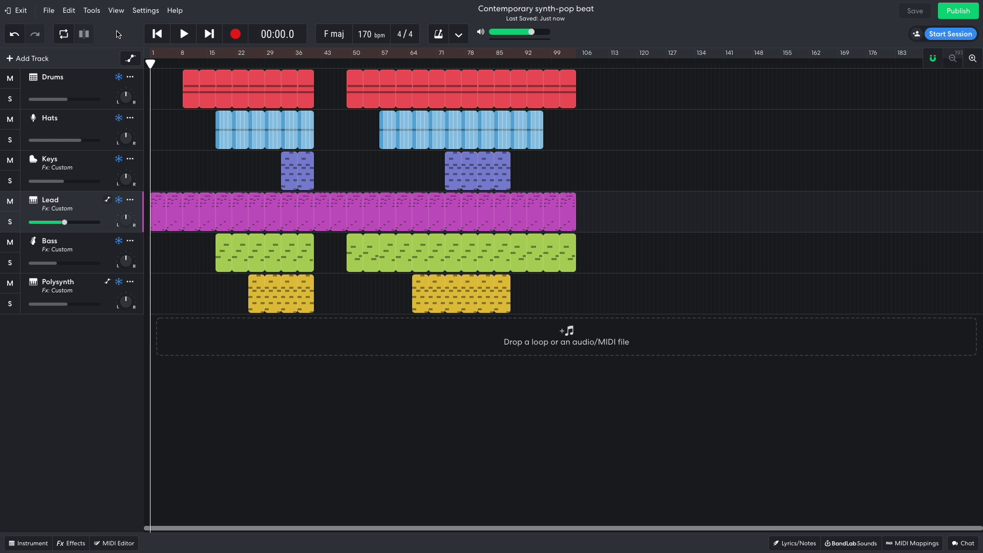
Step: Play the song and show the automation lanes and the Lead and Polysynth Multi Filter effects
{"action": "key", "text": "space"}
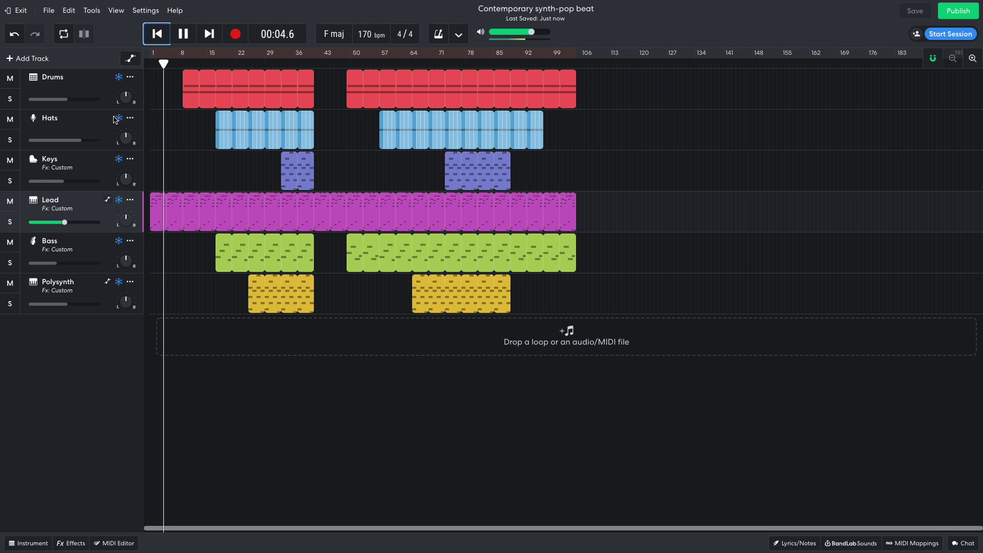
{"action": "left_click", "coordinate": [110, 202]}
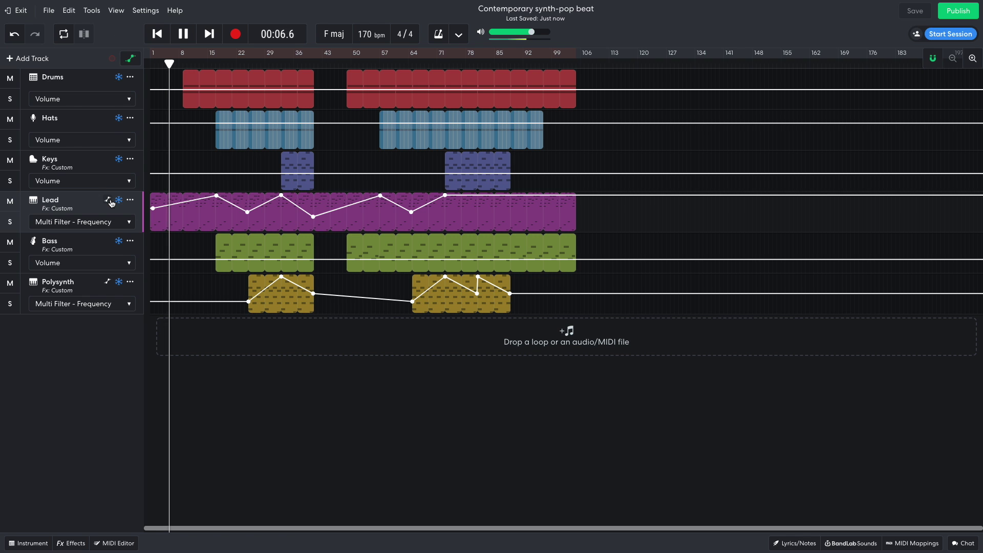
{"action": "left_click", "coordinate": [75, 544]}
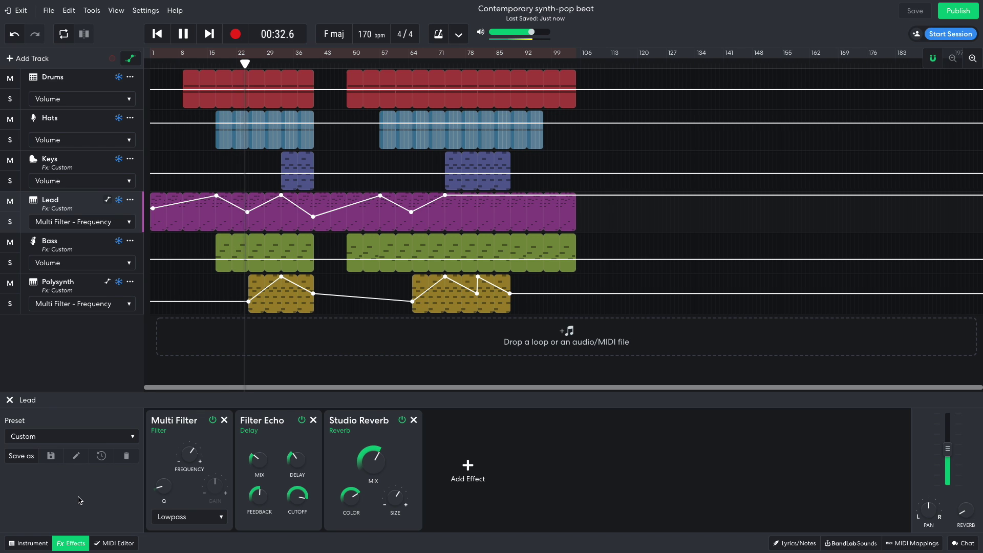
{"action": "left_click", "coordinate": [91, 289]}
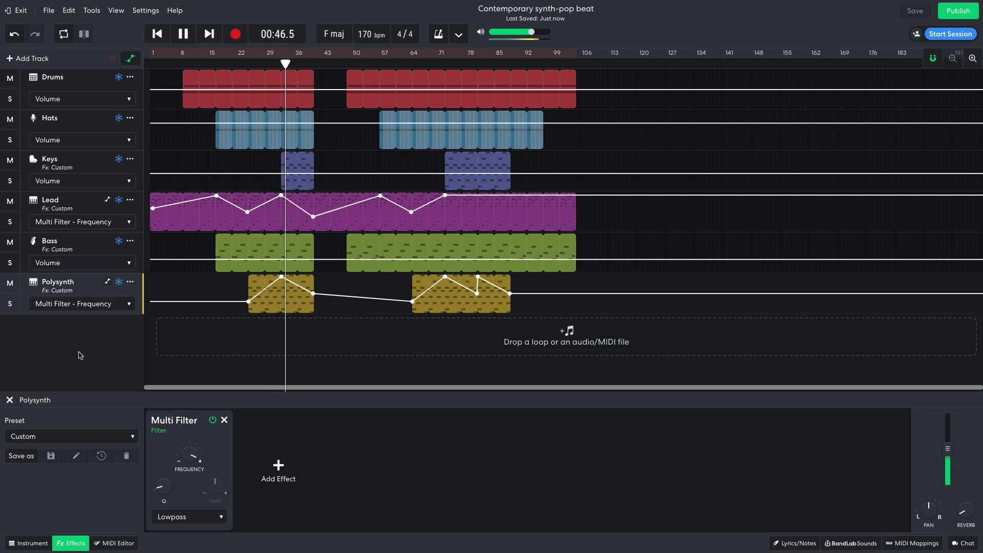
Step: Hide the automation lanes and open the Lead clip near bar 43 in an enlarged MIDI Editor
{"action": "left_click", "coordinate": [132, 60]}
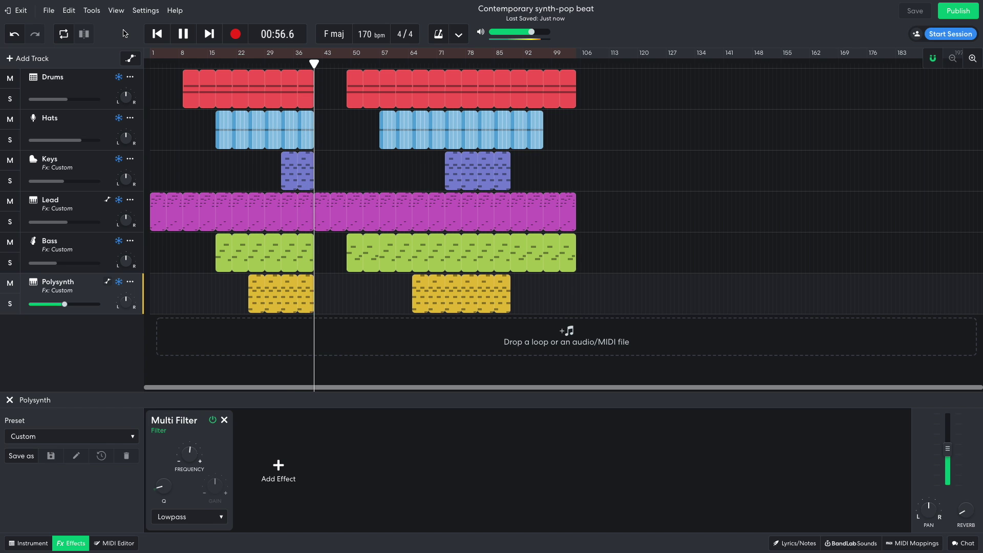
{"action": "left_click", "coordinate": [324, 215]}
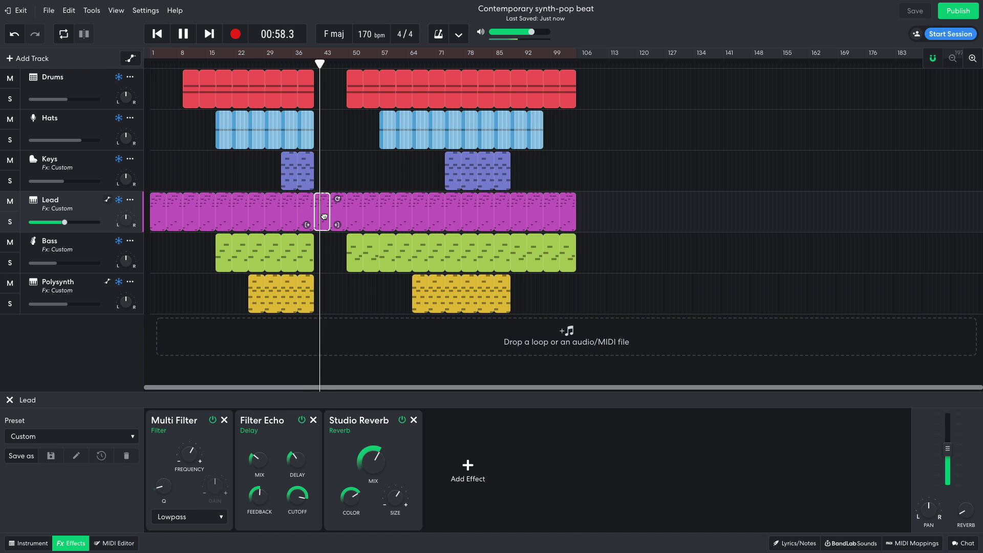
{"action": "double_click", "coordinate": [324, 214]}
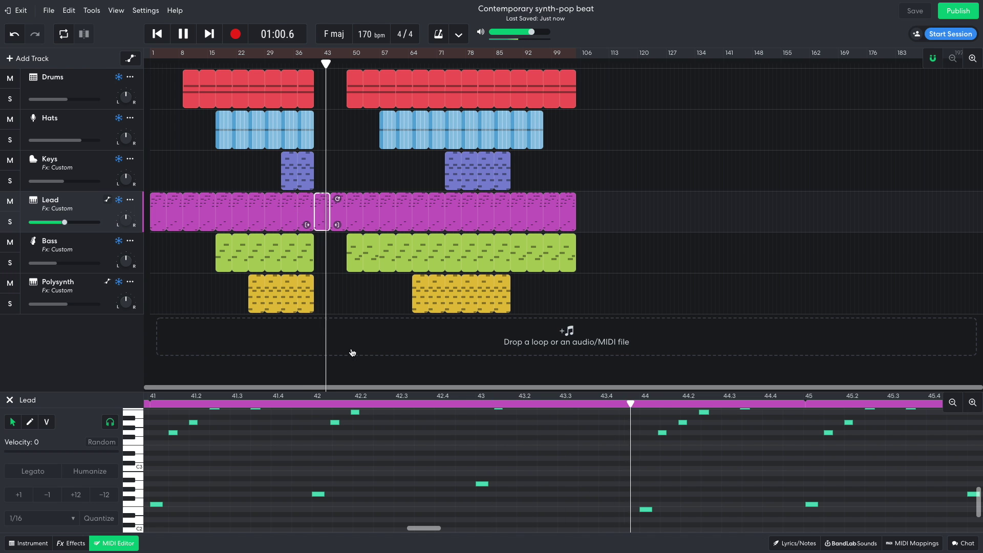
{"action": "left_click_drag", "start_coordinate": [354, 388], "coordinate": [362, 299]}
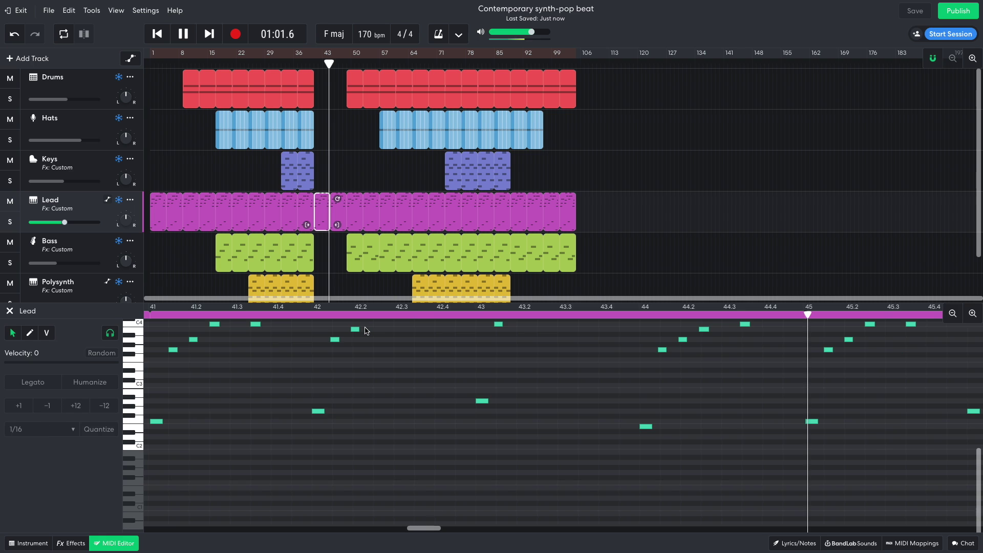
Step: Zoom the editor out, view the Bass clip near bar 50, then close the MIDI Editor
{"action": "left_click", "coordinate": [952, 308]}
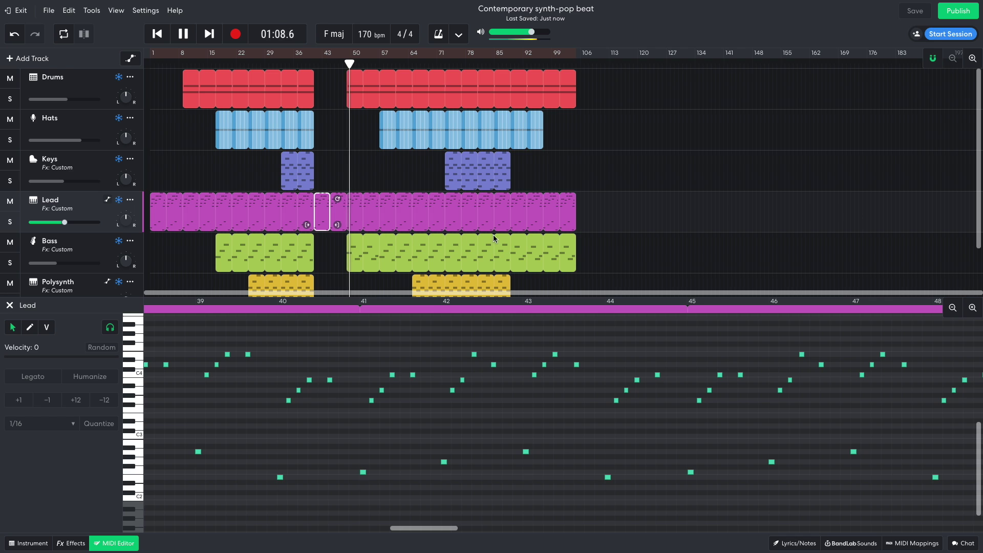
{"action": "left_click", "coordinate": [357, 255]}
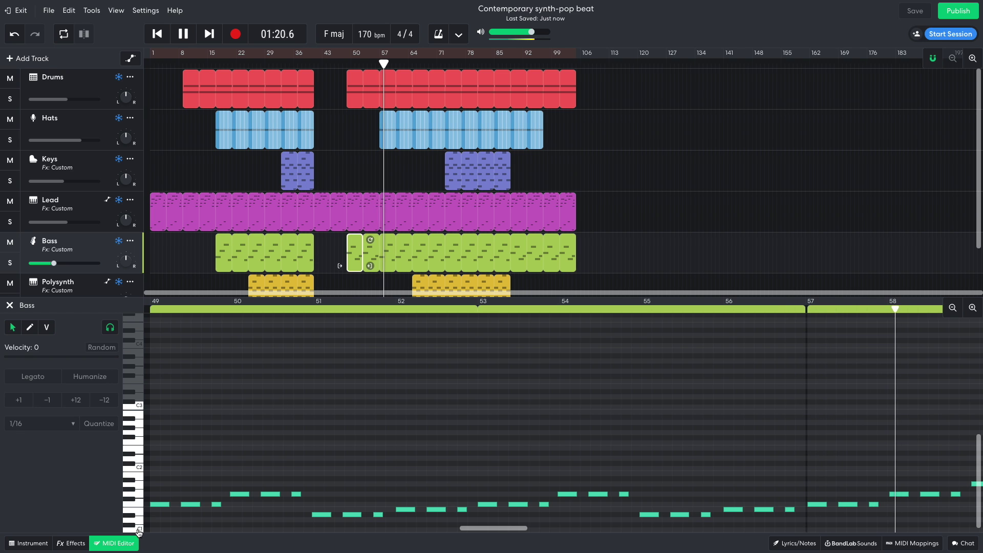
{"action": "left_click", "coordinate": [113, 542]}
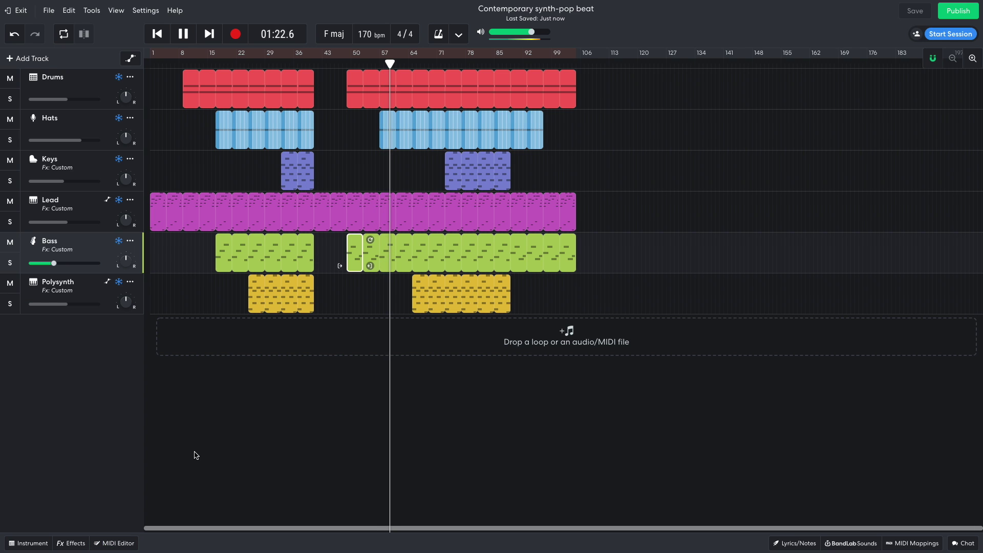